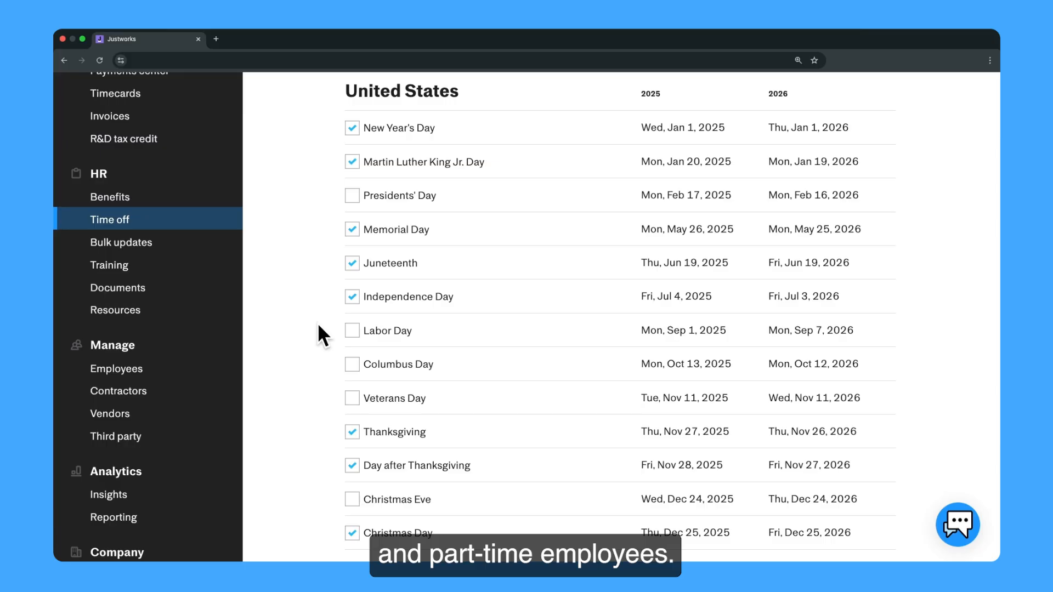
Start adding a custom holiday to the holiday schedule and name it "Day after Christmas"
scroll(318, 328, "up", 3)
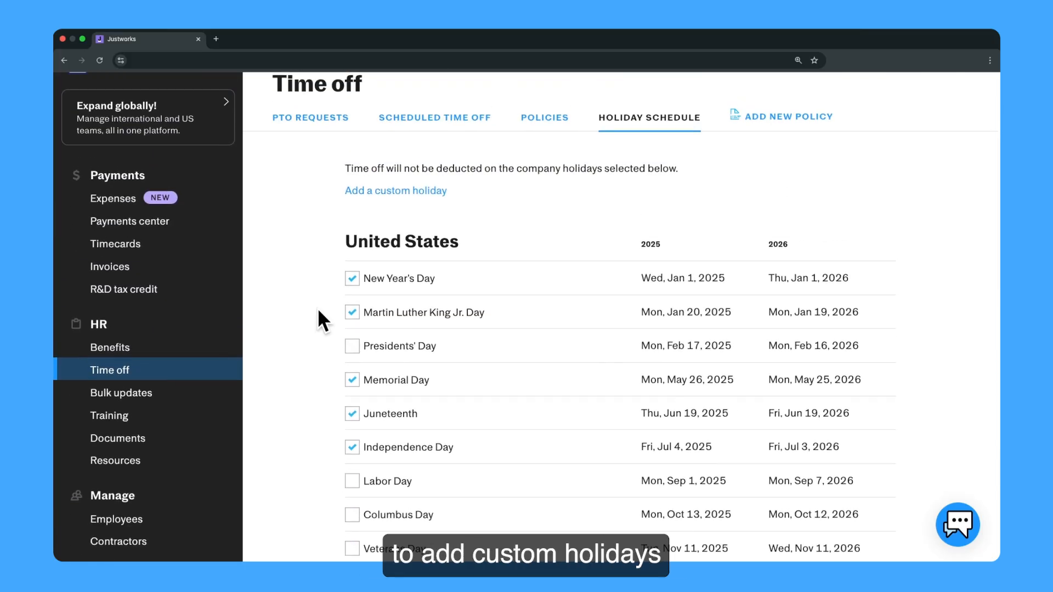
left_click(376, 191)
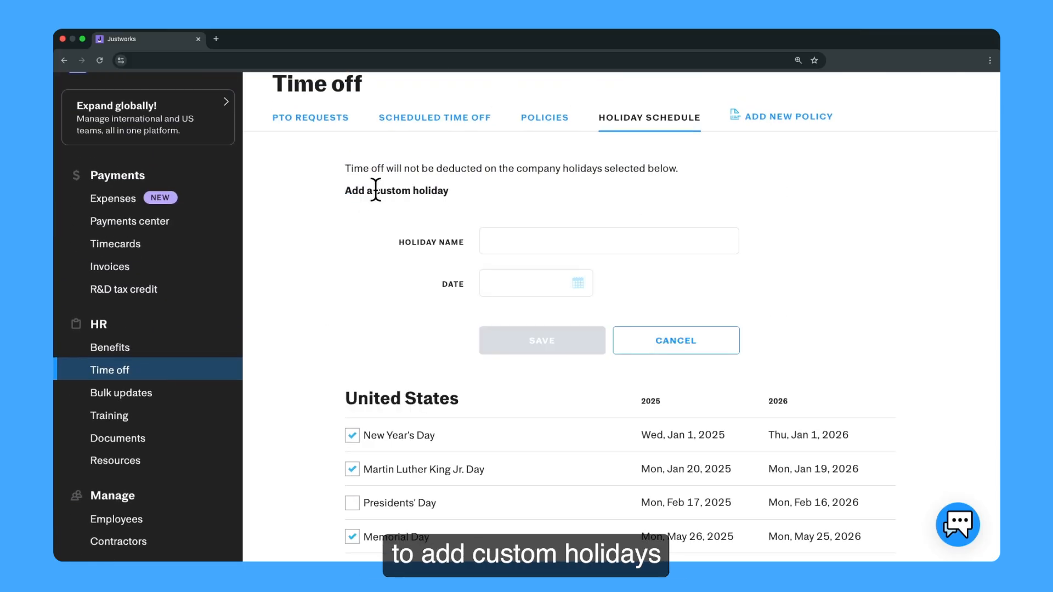
left_click(499, 228)
type("Day a")
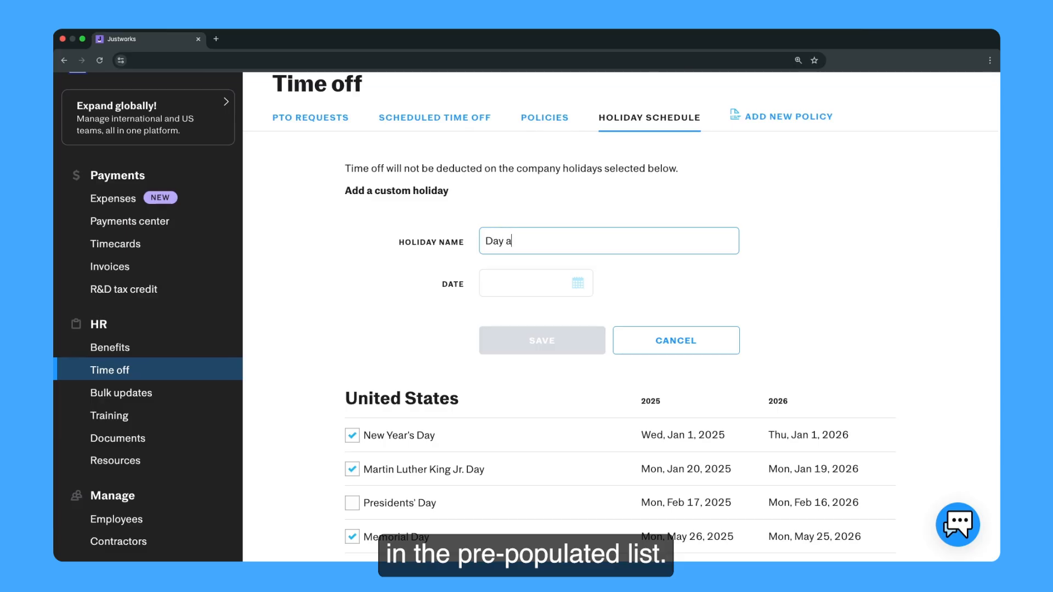
type("fter Christmas")
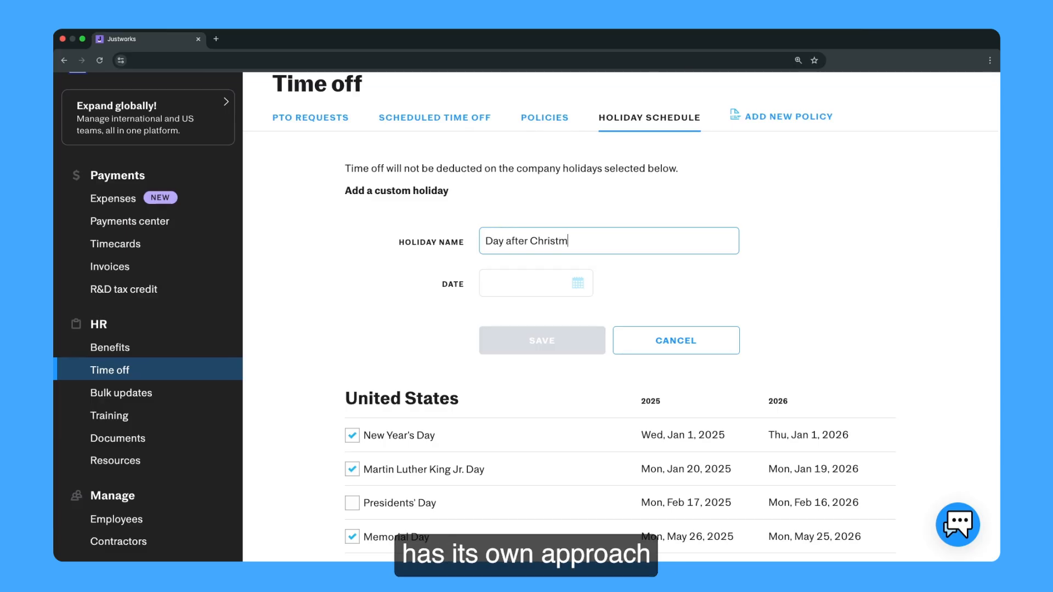
Set the custom holiday's date to 12/26/2025
left_click(579, 283)
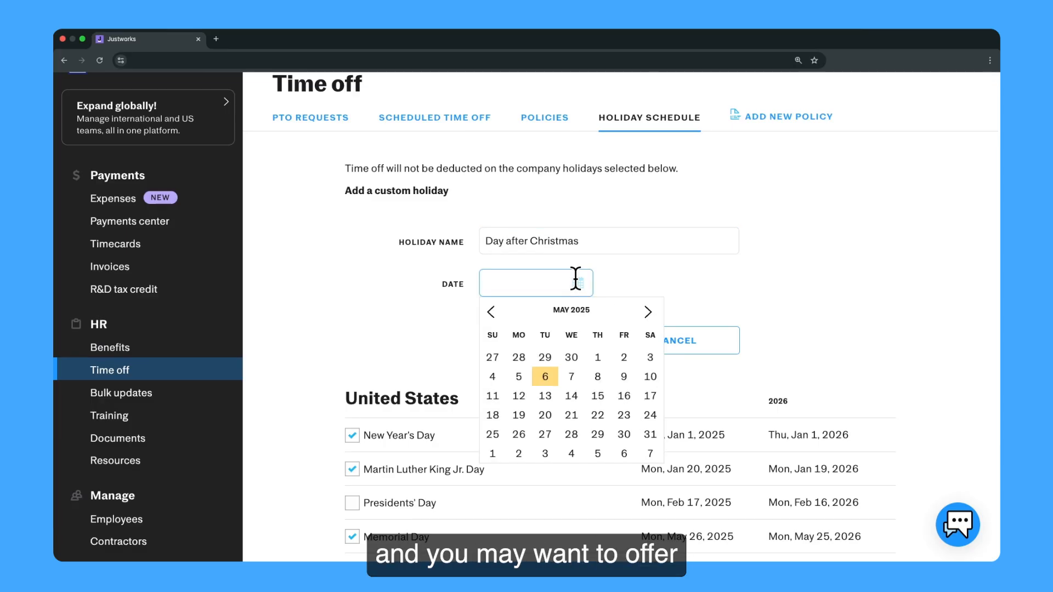
left_click(646, 311)
left_click(646, 312)
left_click(646, 312)
left_click(646, 311)
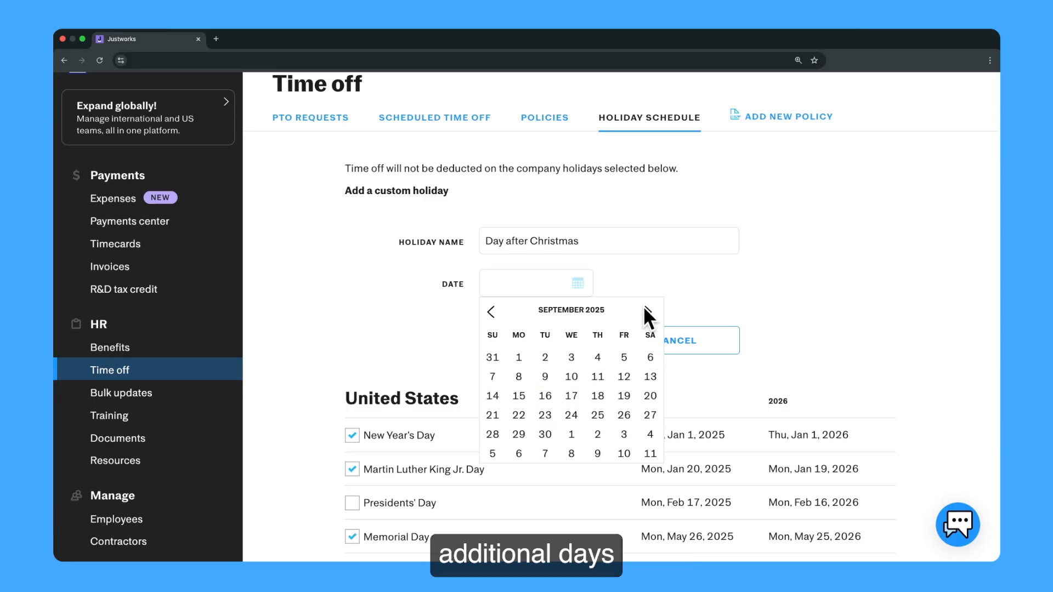
left_click(646, 311)
left_click(646, 311)
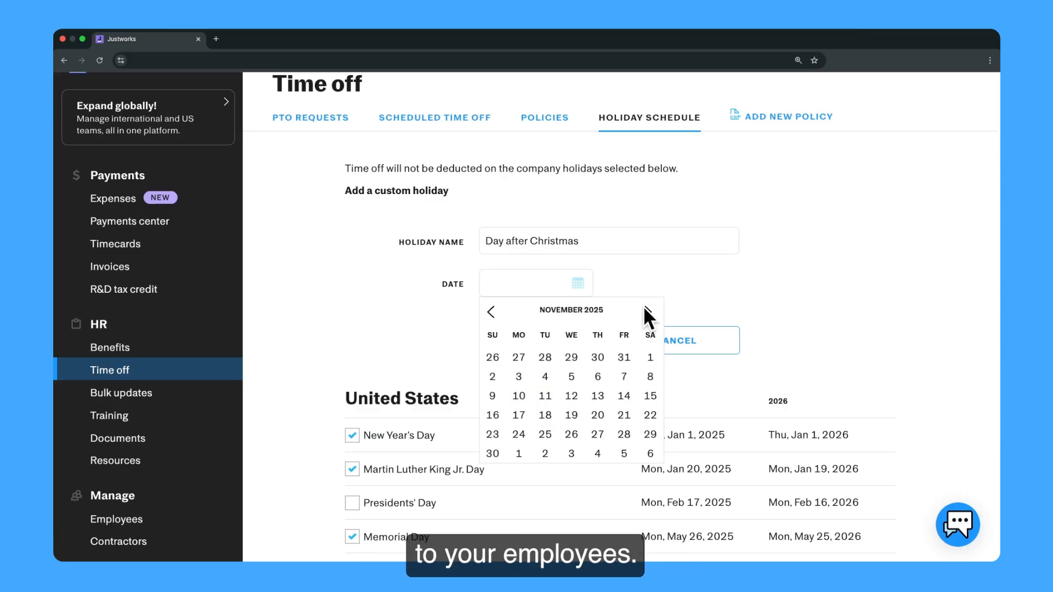
left_click(646, 311)
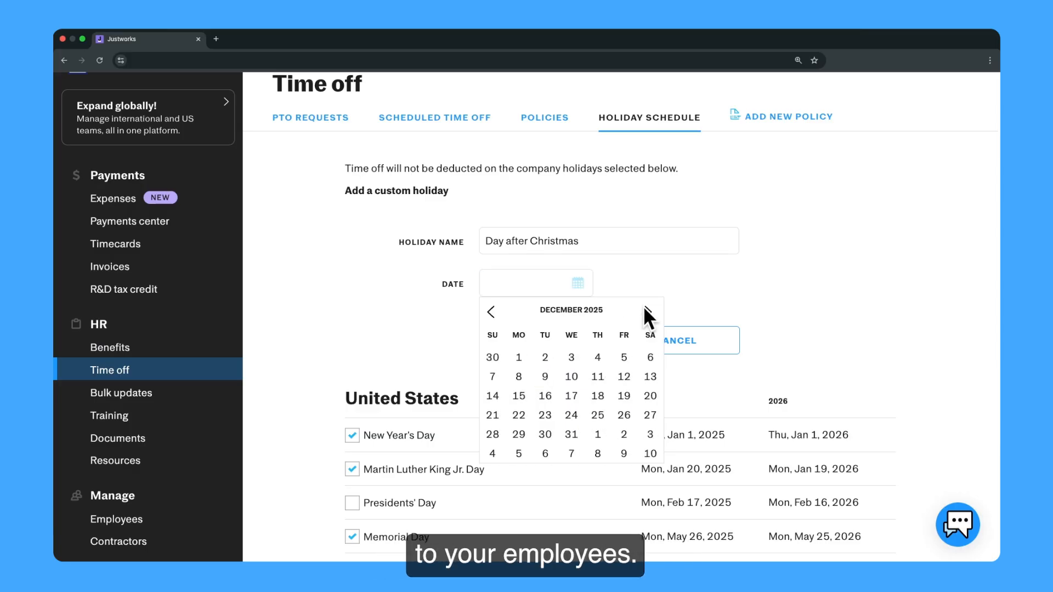
left_click(624, 415)
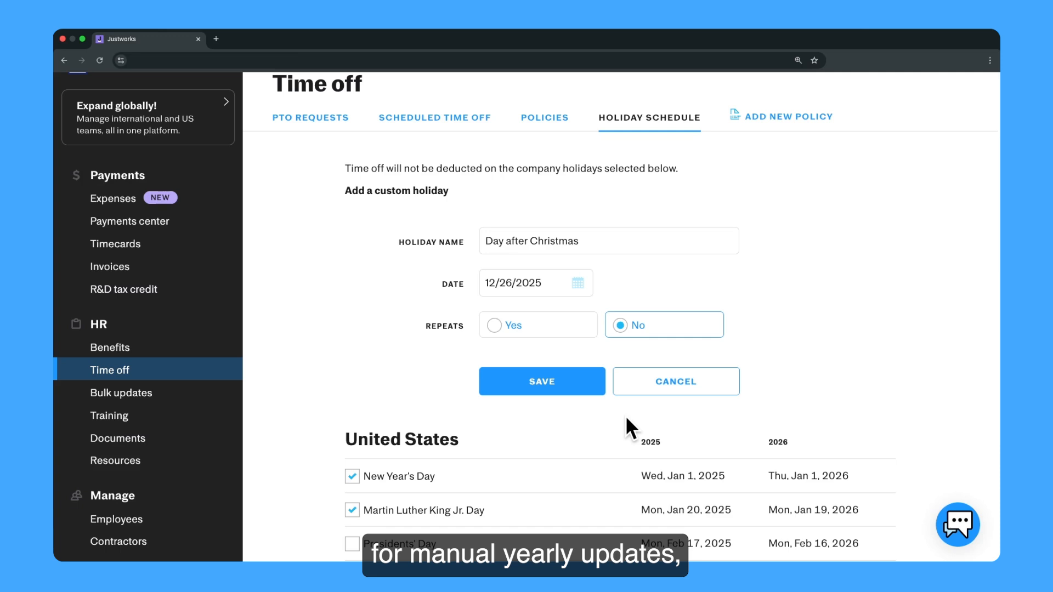
Make the custom holiday repeat every year on the same day of the month, and save both it and the holiday schedule
left_click(511, 329)
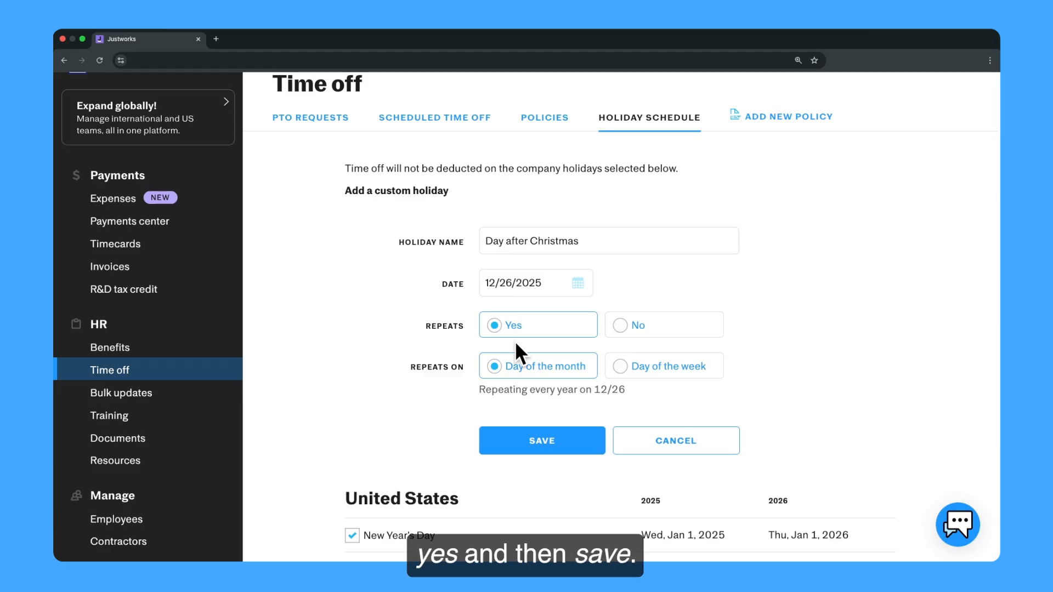
left_click(557, 436)
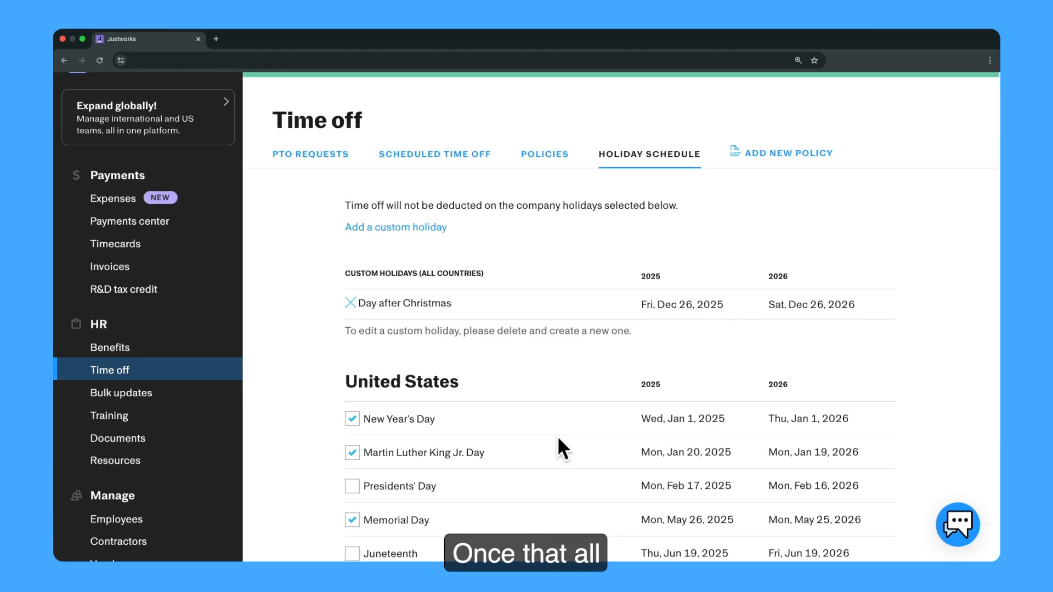
scroll(557, 435, "down", 5)
scroll(557, 436, "down", 3)
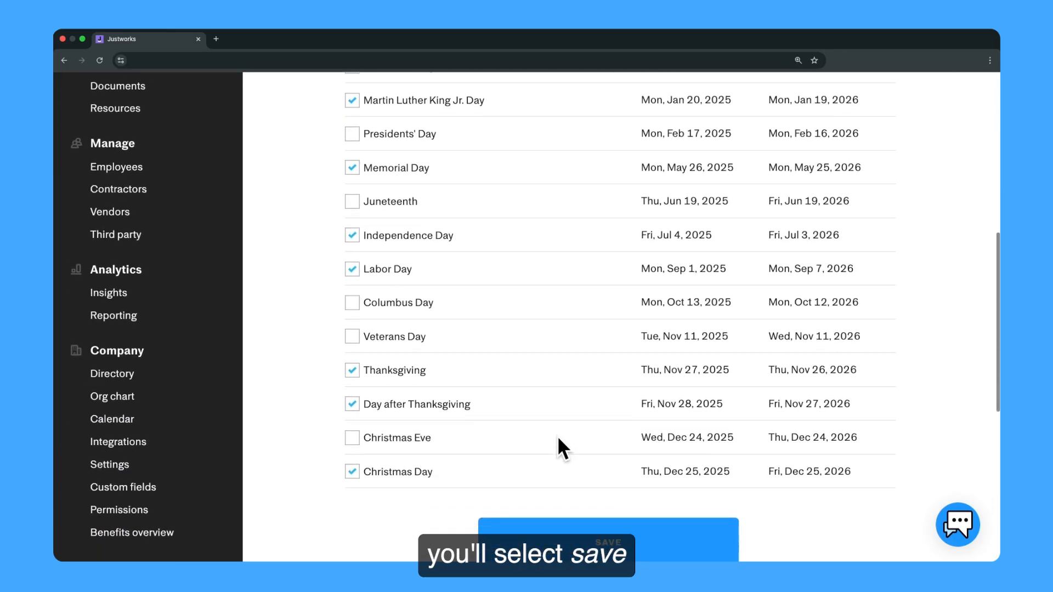
left_click(557, 436)
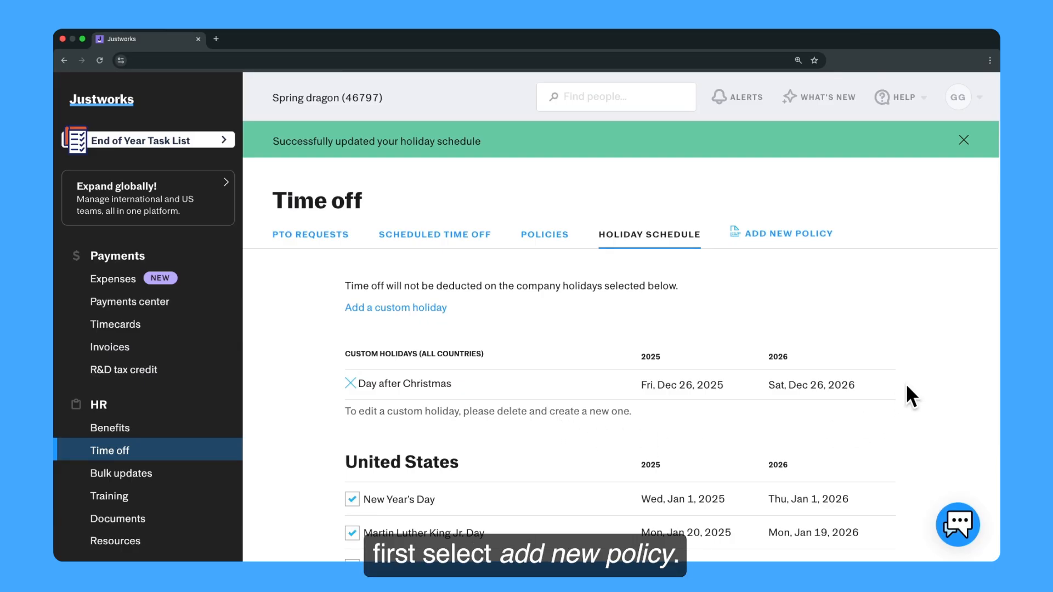
Start a new PTO policy and name it "Vacation Policy"
left_click(828, 251)
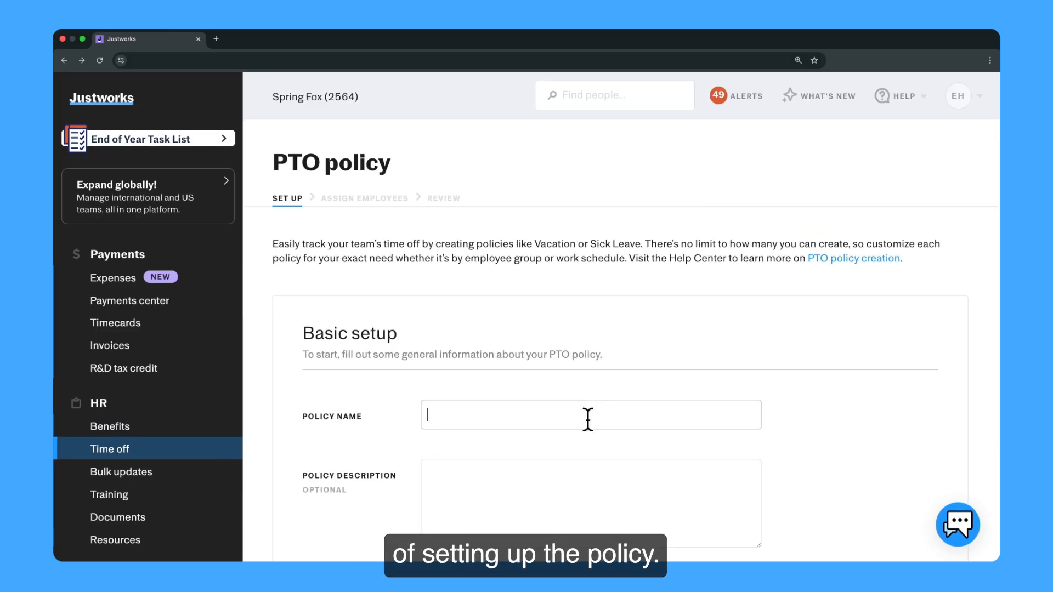
type("Vacation")
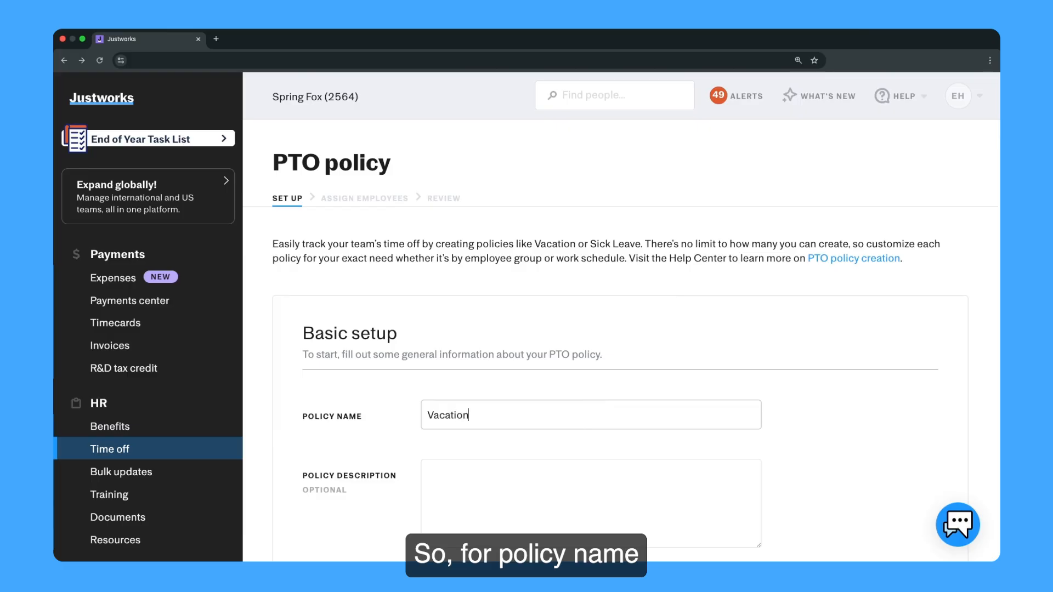
type(" Policy")
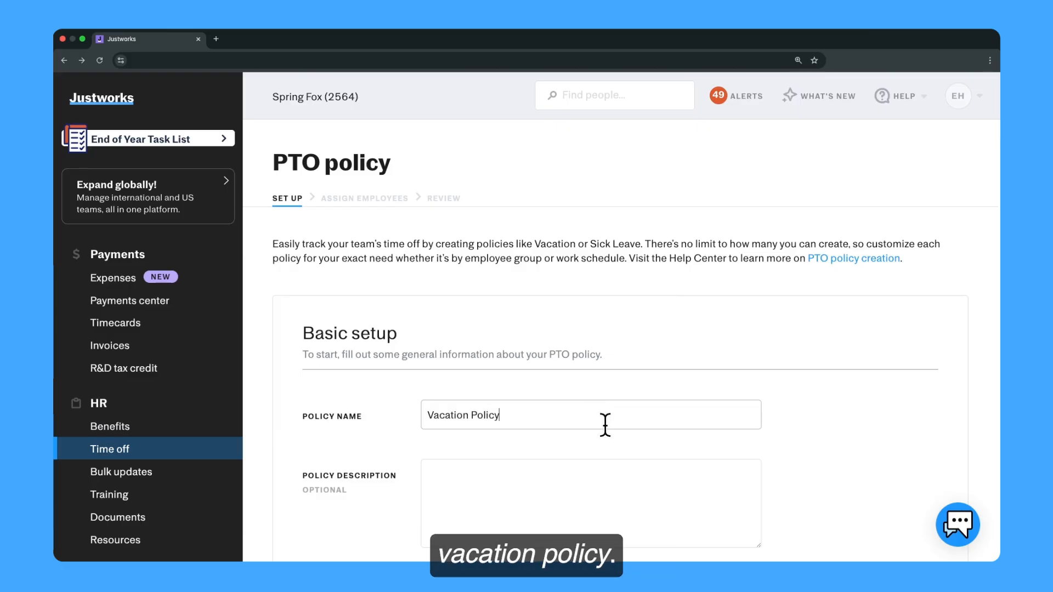
Add the handbook example as policy description: 15 vacation days upfront by work anniversary, 5 additional after 2 years, up to 5 unused days carried over
scroll(605, 425, "down", 3)
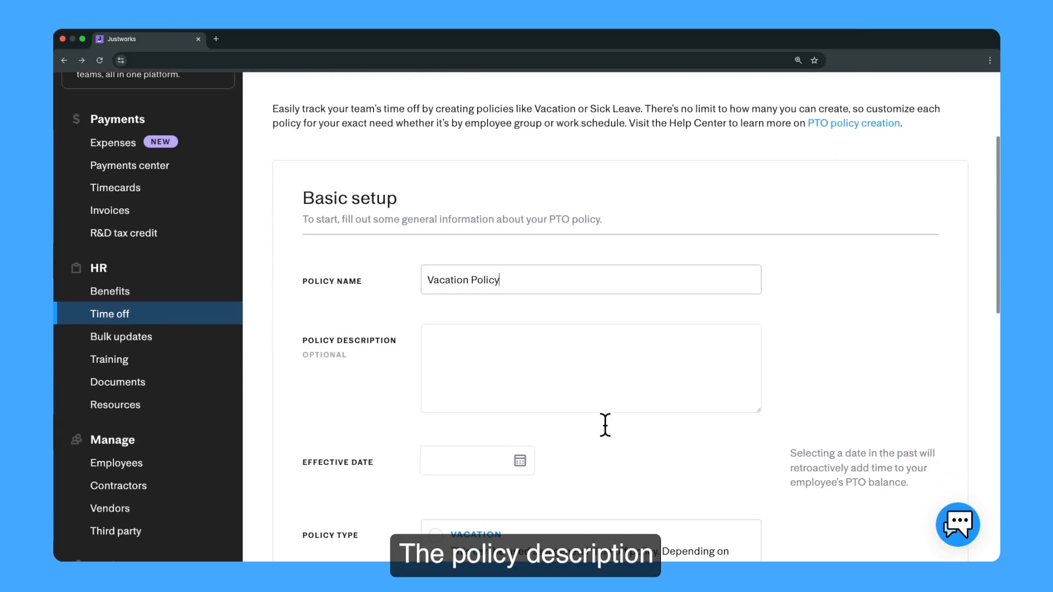
left_click(502, 337)
type("Handbook example: Per our Company Policy and as noted in our Employee Handbook, all employees are granted 15 days of paid vacation days upfront, based on their work anniversary. After 2 years of tenure, employees will be granted 5 additional days. Employees can carry over up to 5 unused paid vacation days into the new year.")
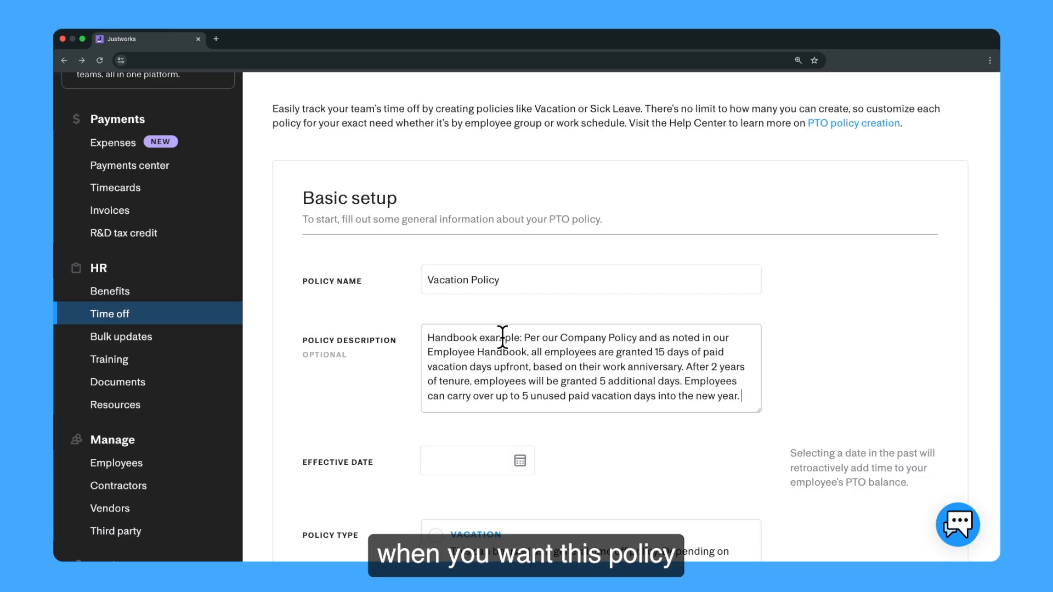
Set the policy's effective date to 01/01/2025
scroll(502, 336, "down", 3)
left_click(520, 367)
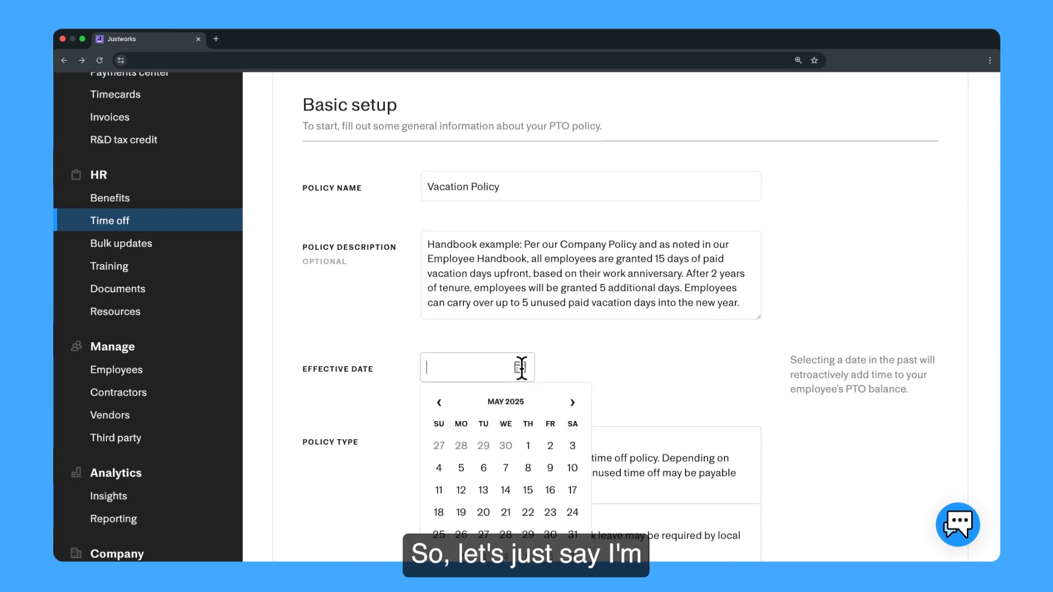
scroll(484, 370, "down", 1)
left_click(439, 359)
left_click(439, 360)
left_click(438, 360)
left_click(439, 359)
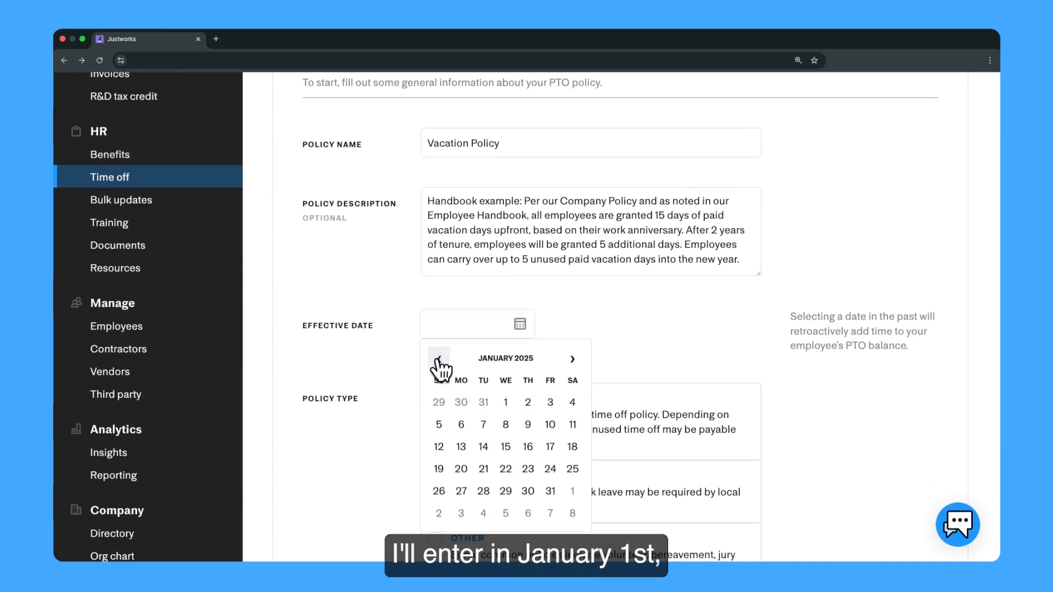
left_click(505, 403)
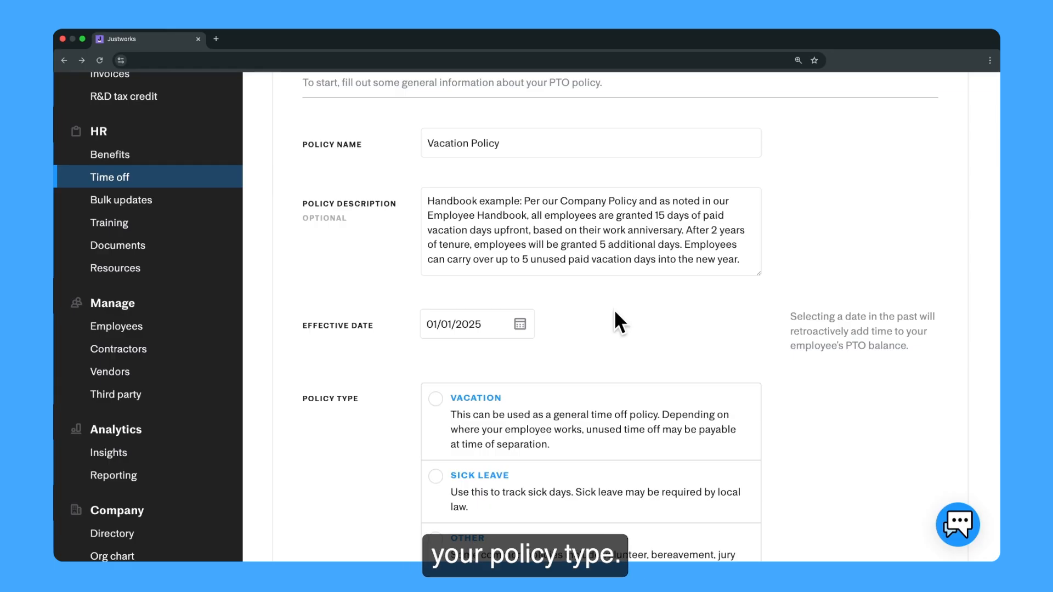
Choose Vacation as the policy type and the employee's work anniversary as the annual PTO cycle
scroll(373, 421, "down", 3)
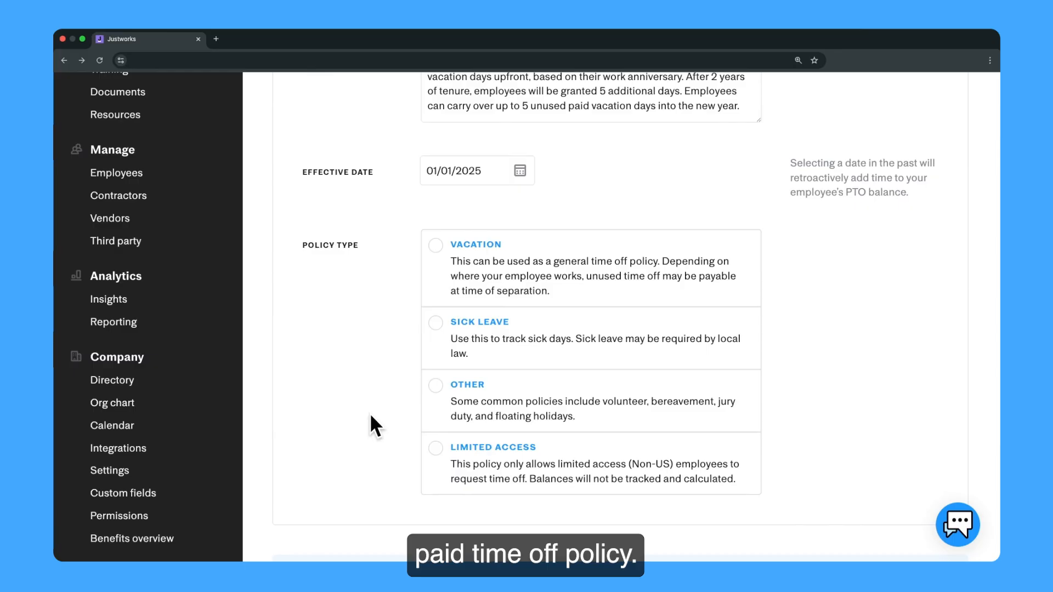
left_click(481, 268)
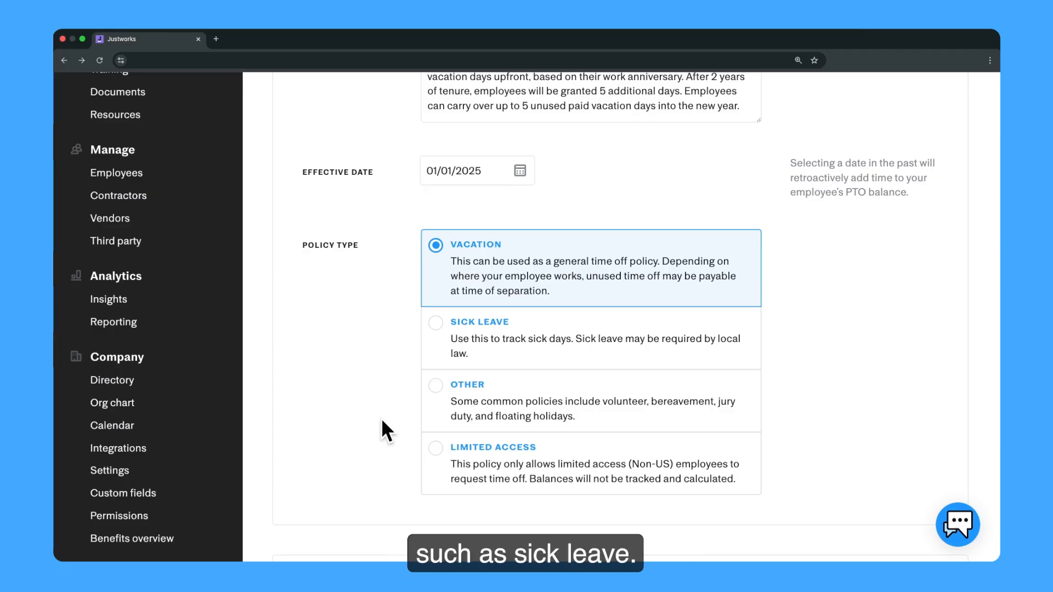
scroll(382, 421, "down", 3)
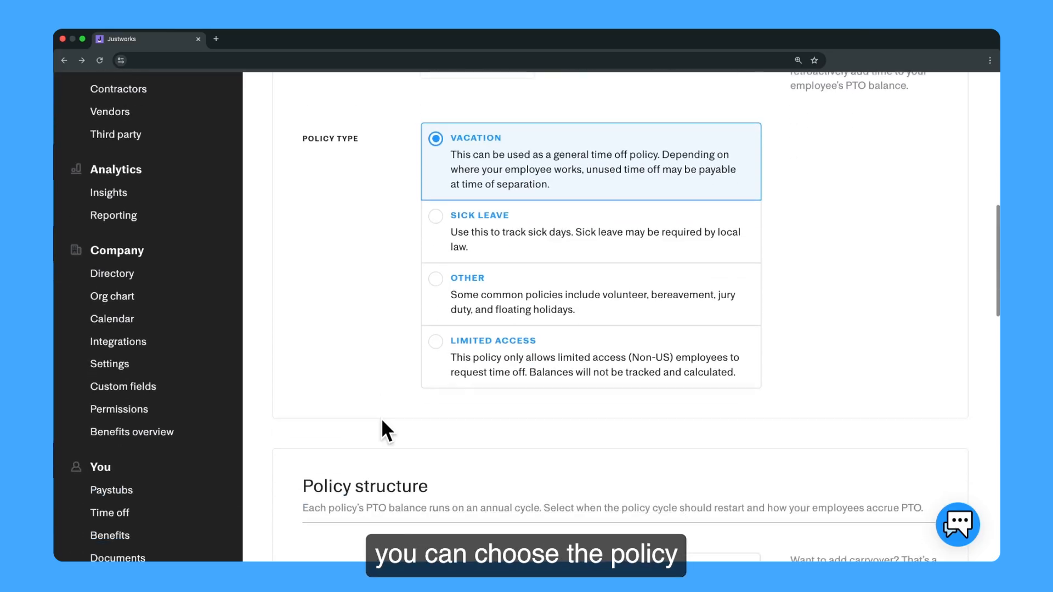
scroll(383, 421, "down", 5)
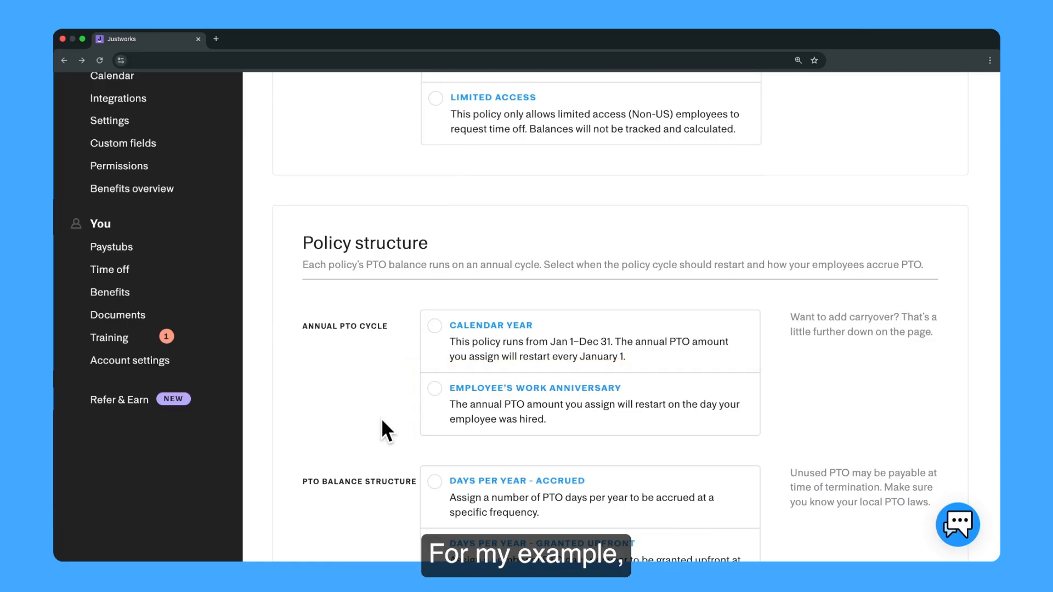
left_click(471, 399)
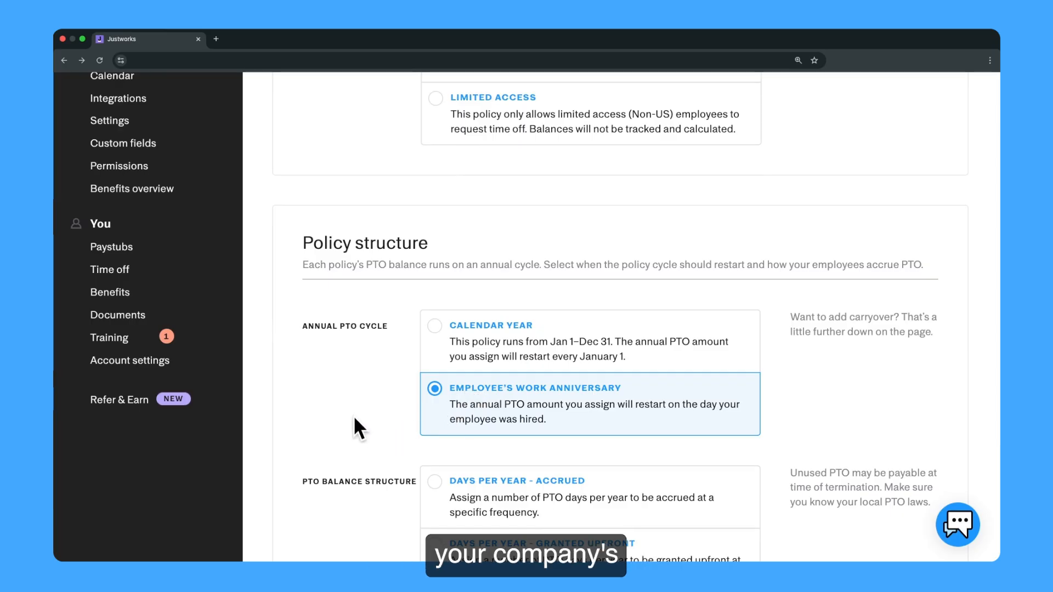
Set the PTO balance structure to days per year granted upfront, with 15 PTO days per year
scroll(354, 418, "down", 4)
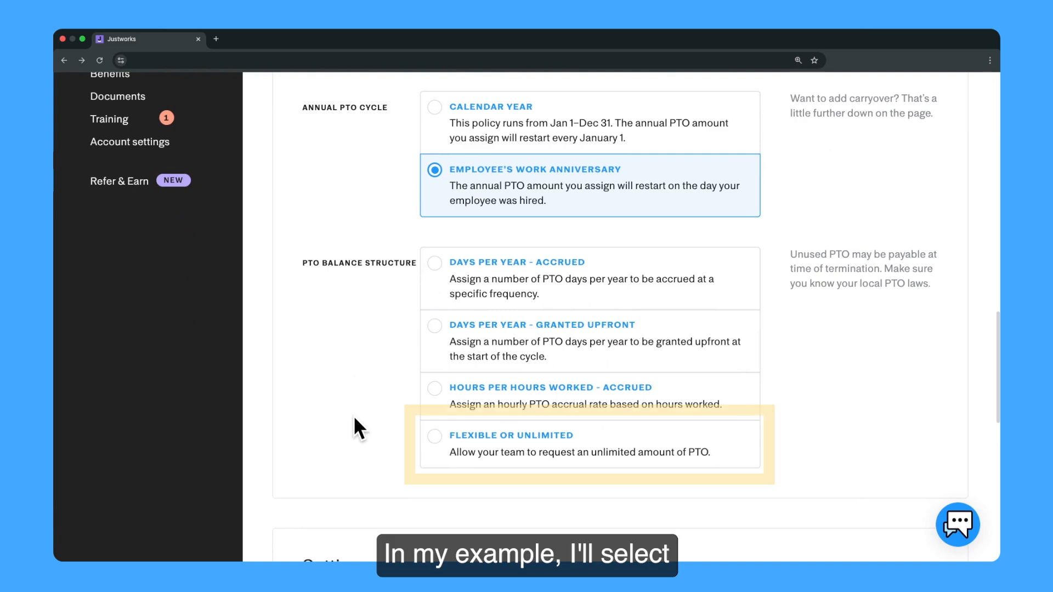
left_click(462, 348)
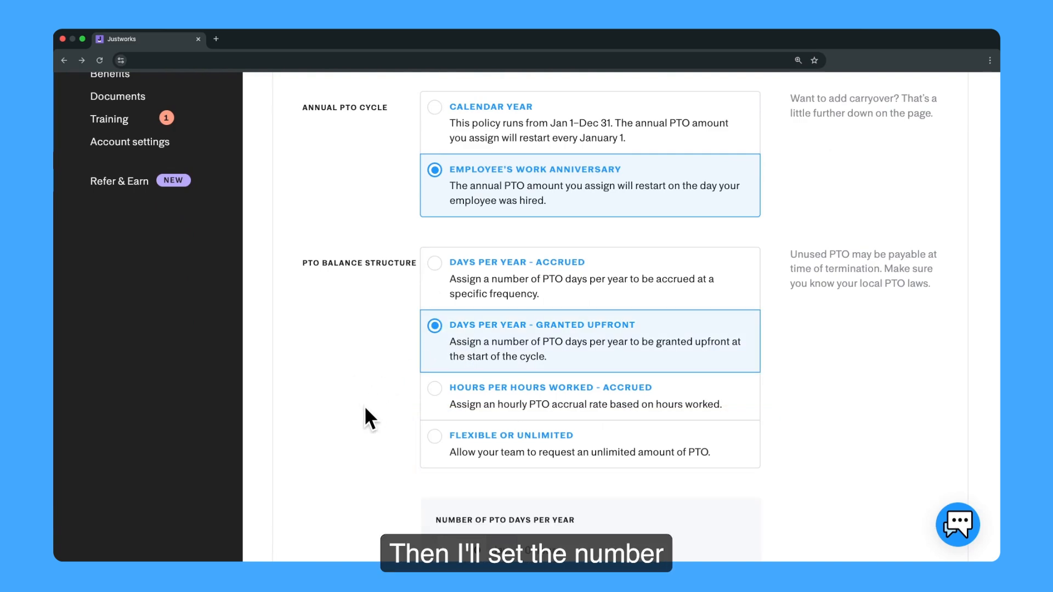
scroll(364, 405, "down", 5)
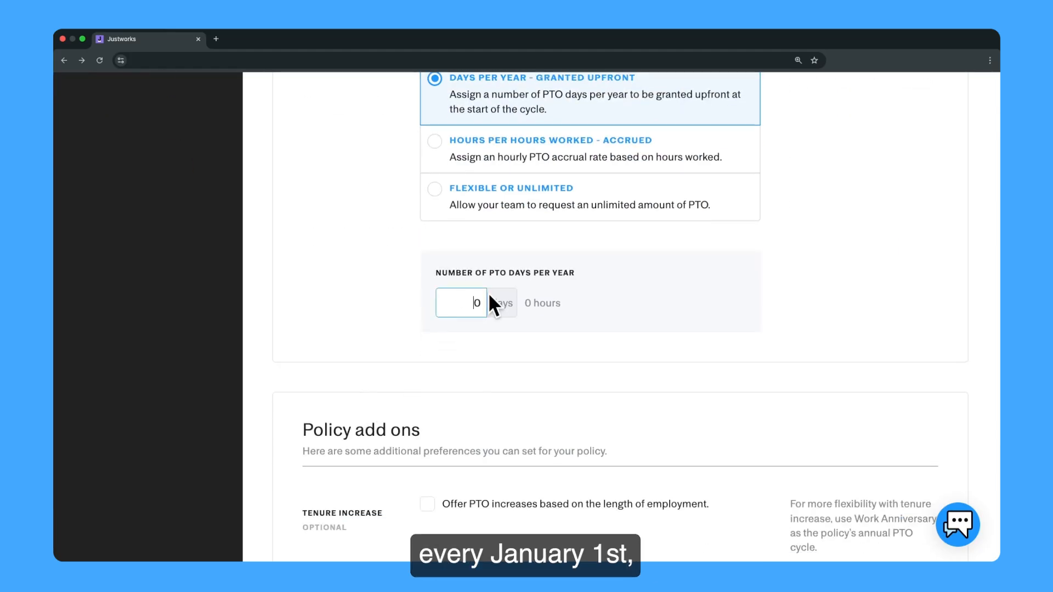
key("Delete")
type("15")
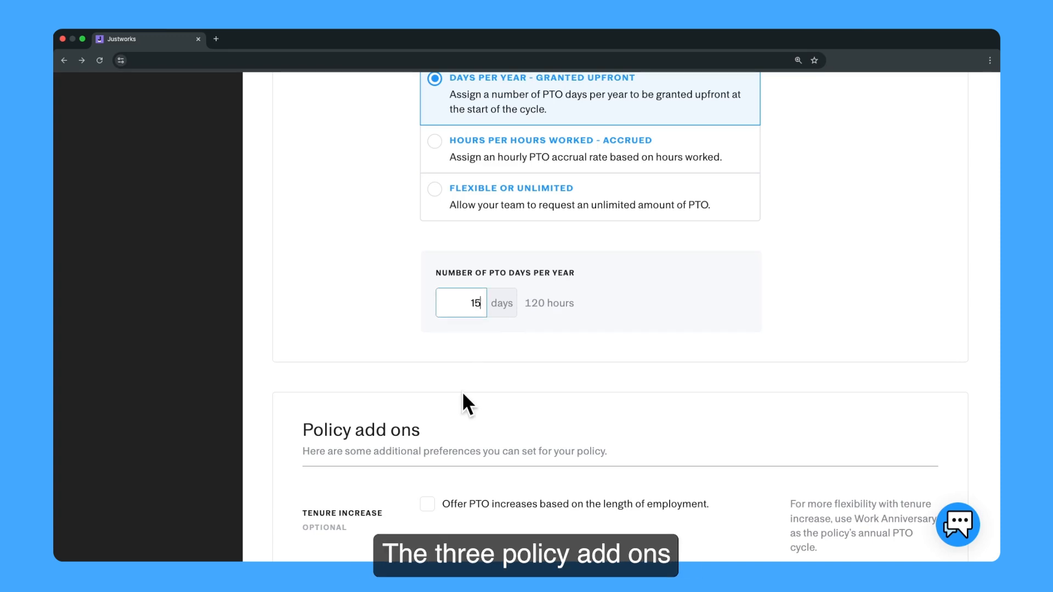
Offer a tenure-based PTO increase in the policy add-ons, granting 5 additional days at the 2nd anniversary
scroll(462, 390, "down", 2)
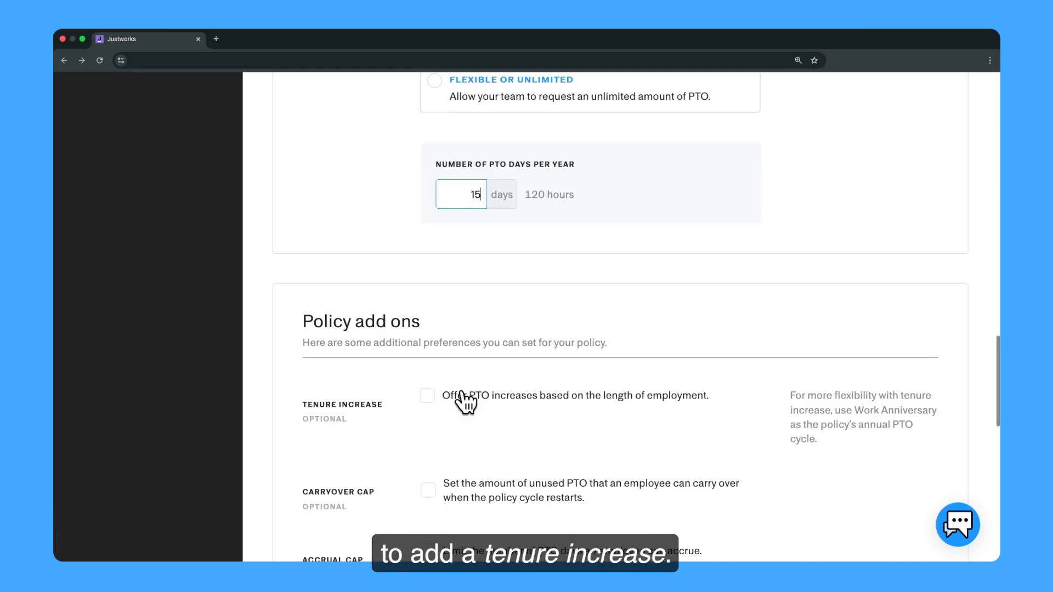
left_click(429, 396)
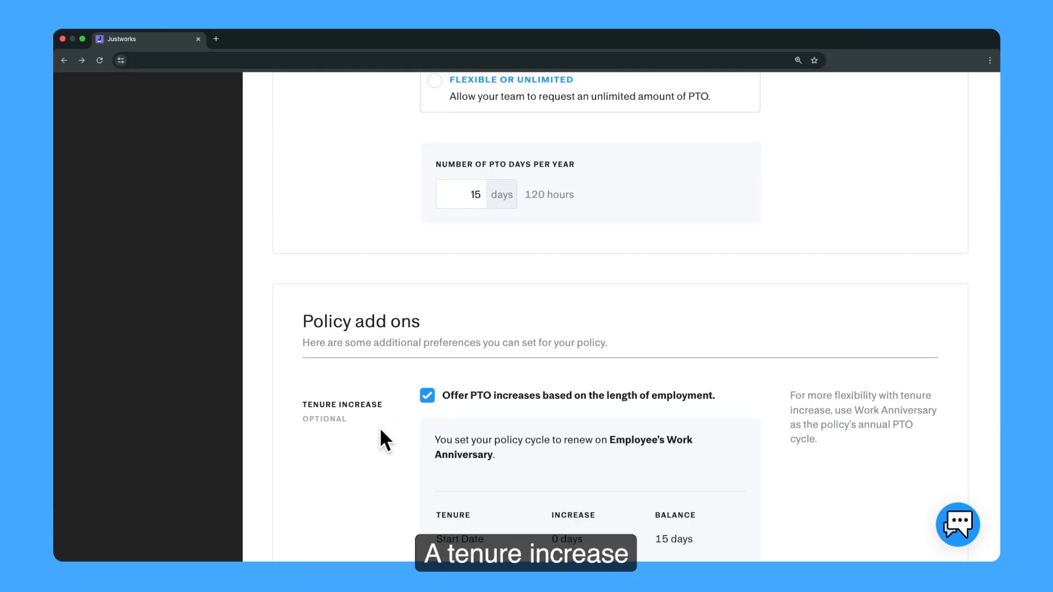
scroll(381, 430, "down", 5)
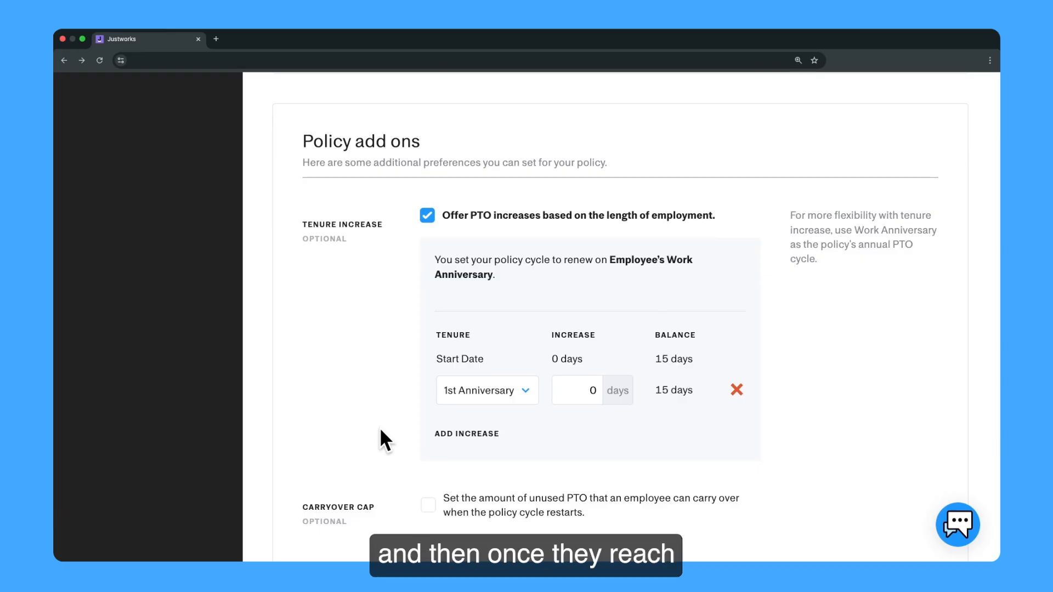
left_click(460, 381)
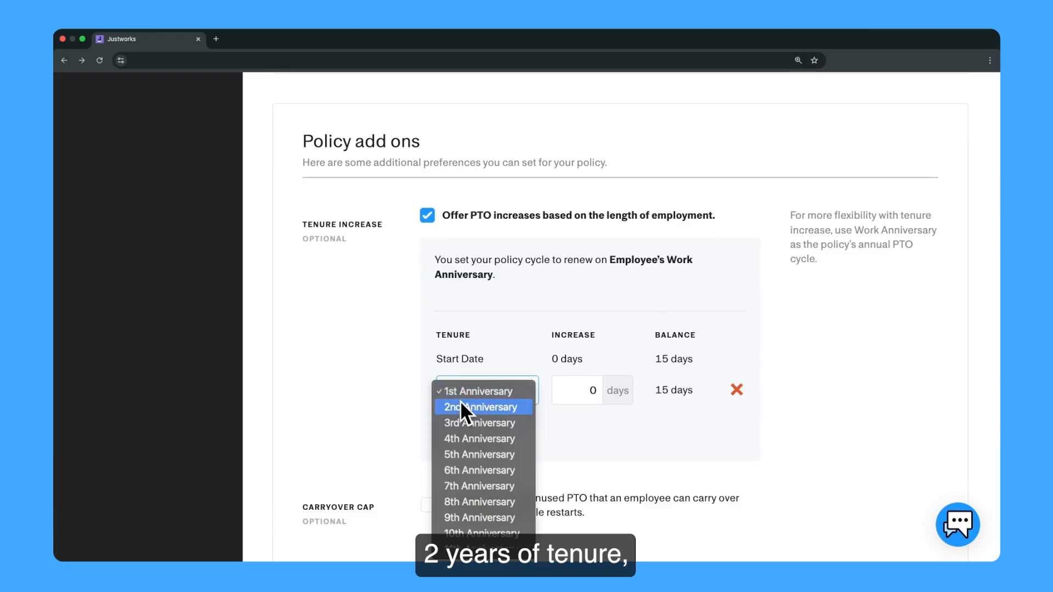
left_click(460, 405)
left_click(587, 390)
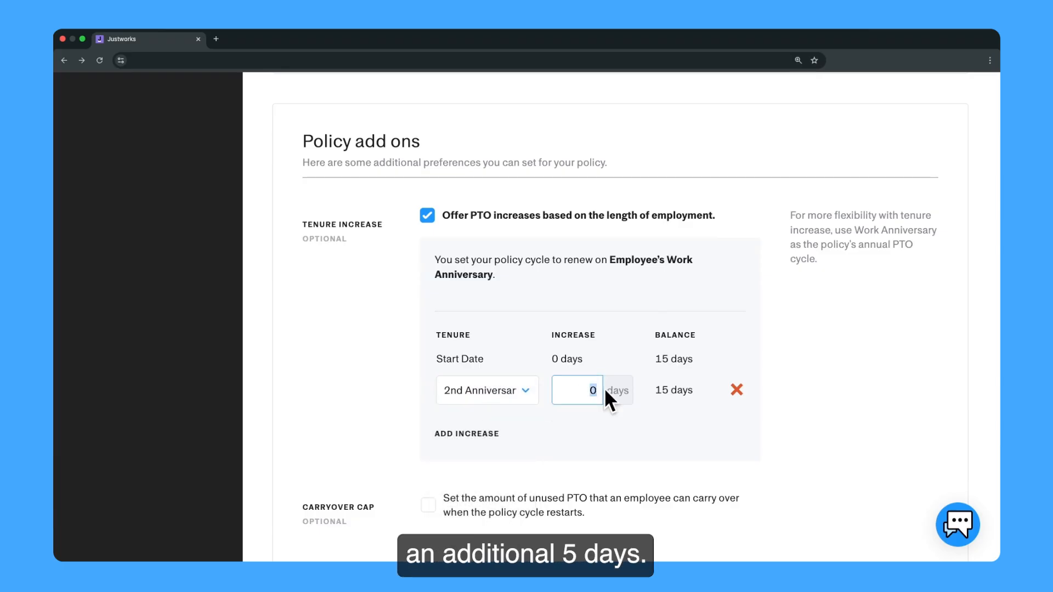
type("5")
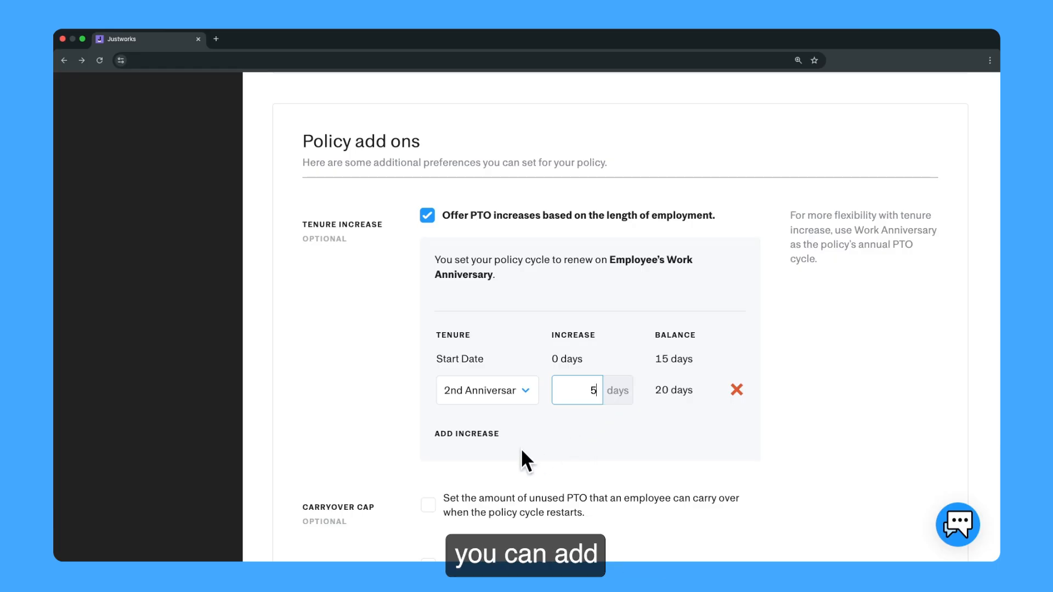
Add a second tenure increase of 5 days at the 5th anniversary
left_click(475, 433)
left_click(489, 422)
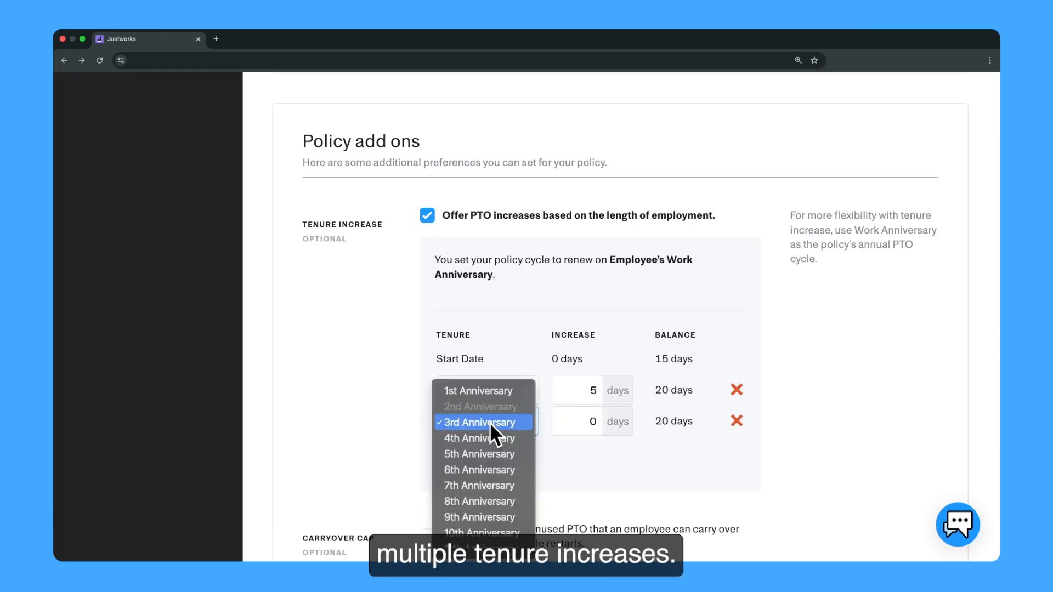
left_click(485, 448)
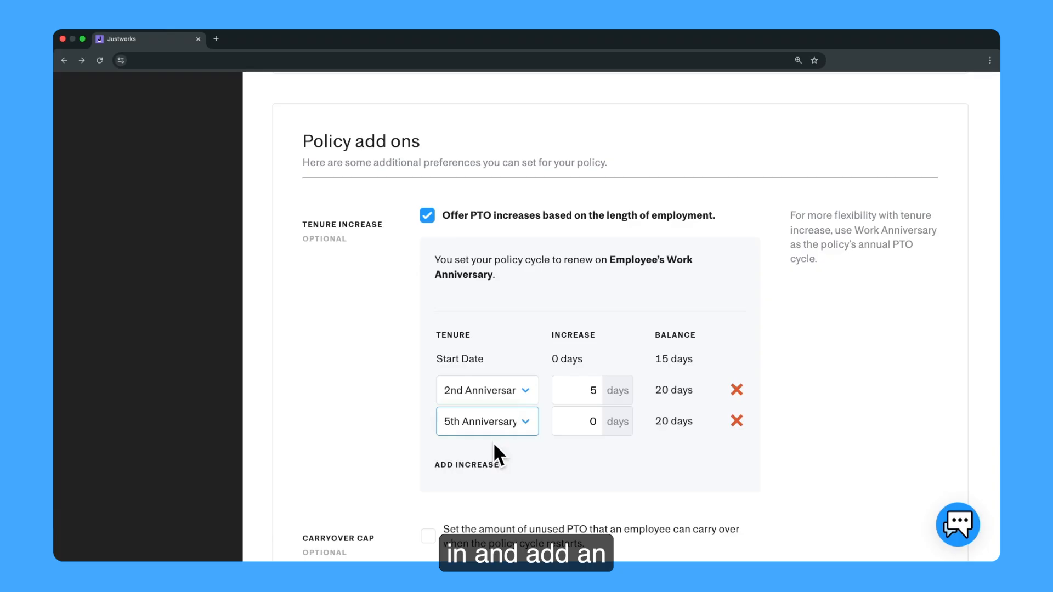
left_click_drag(573, 417, 599, 415)
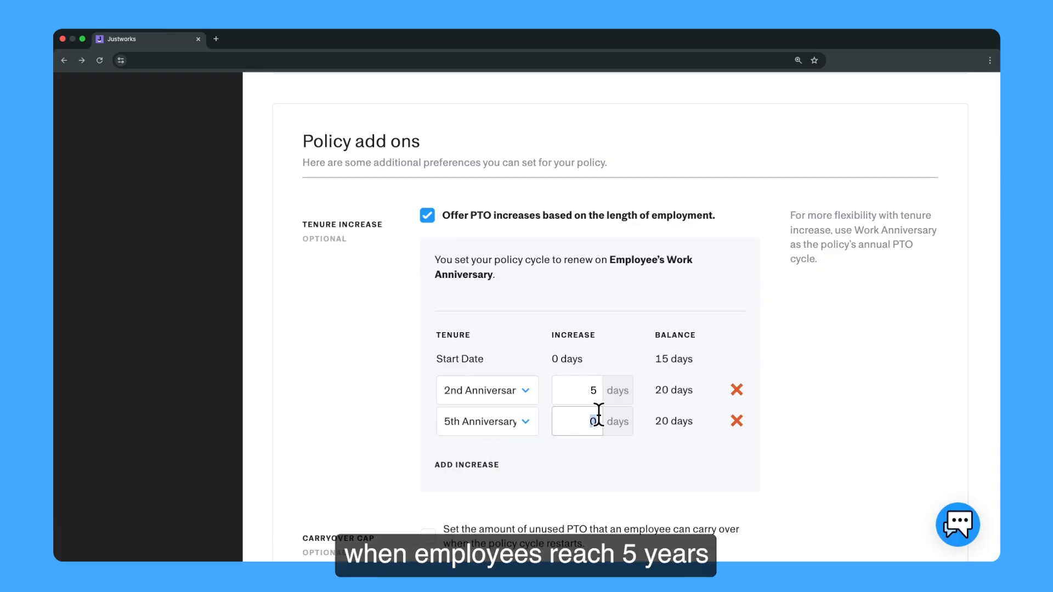
type("5")
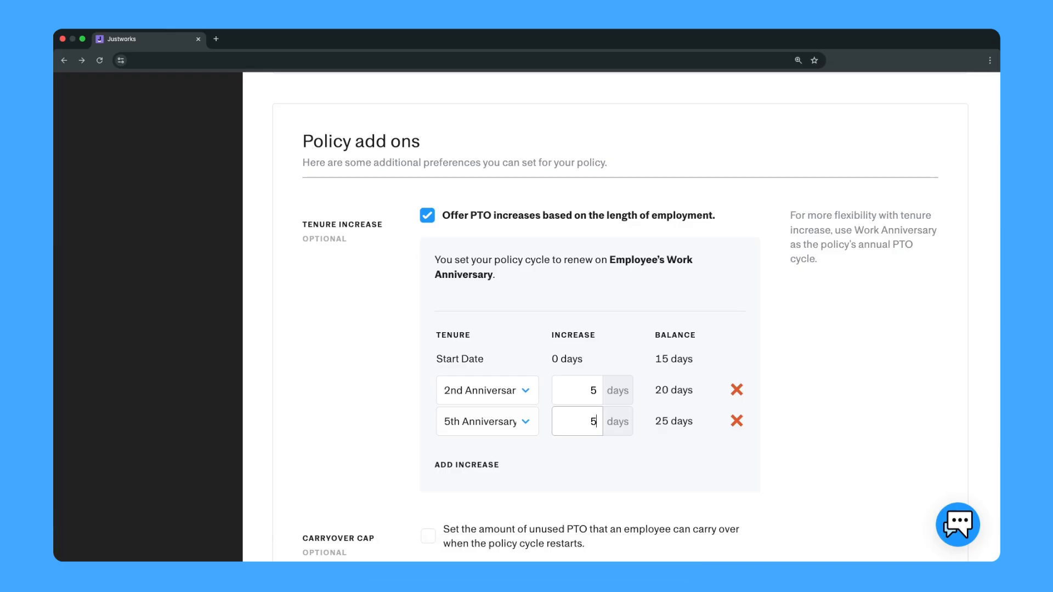
Enable the carryover cap and let employees carry over up to 5 unused PTO days
scroll(373, 465, "down", 1)
scroll(372, 465, "down", 3)
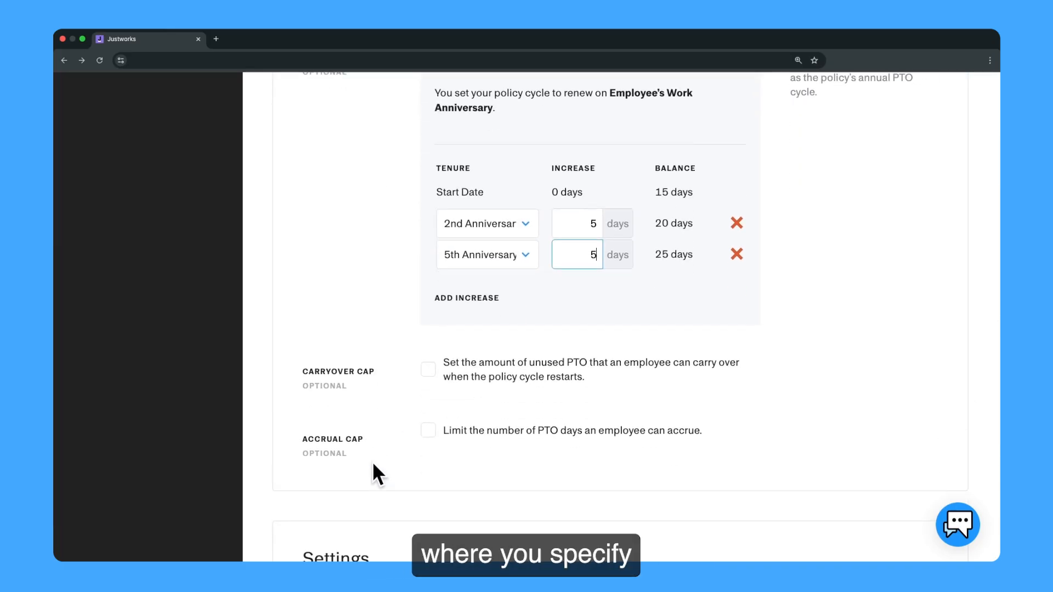
left_click(438, 370)
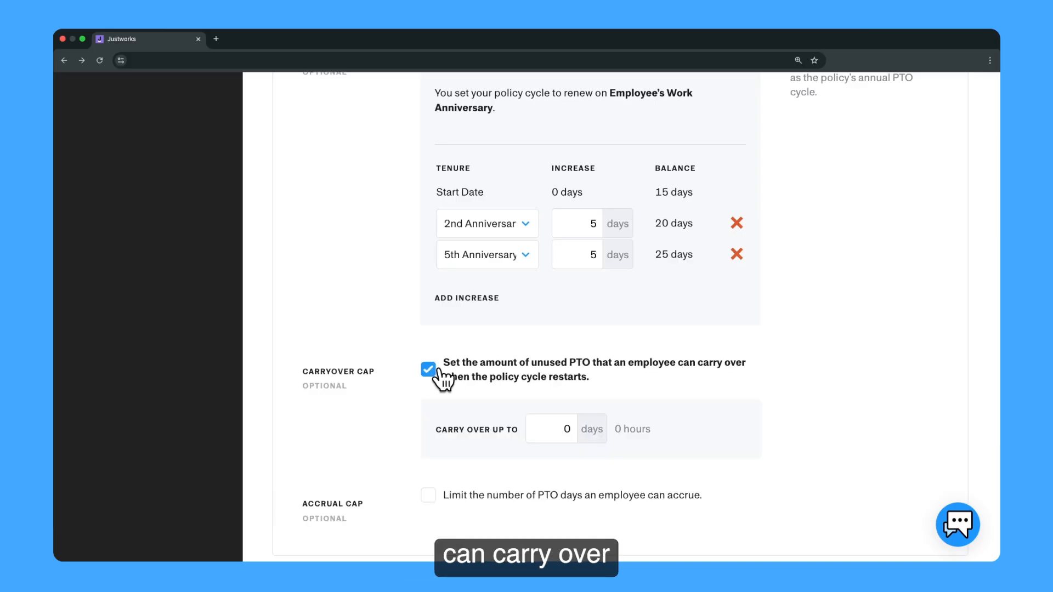
left_click_drag(571, 425, 560, 426)
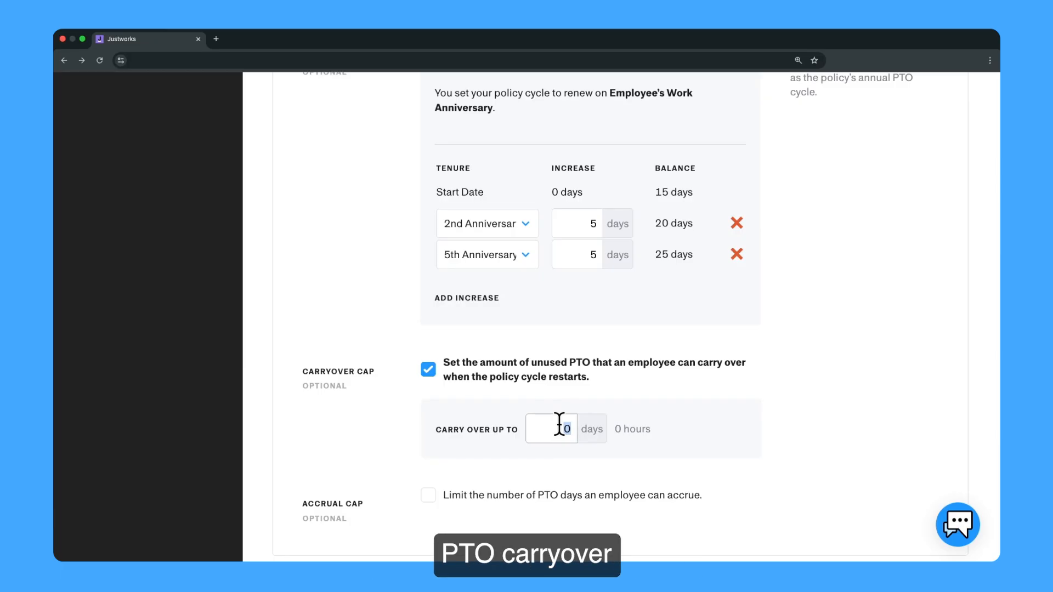
type("5")
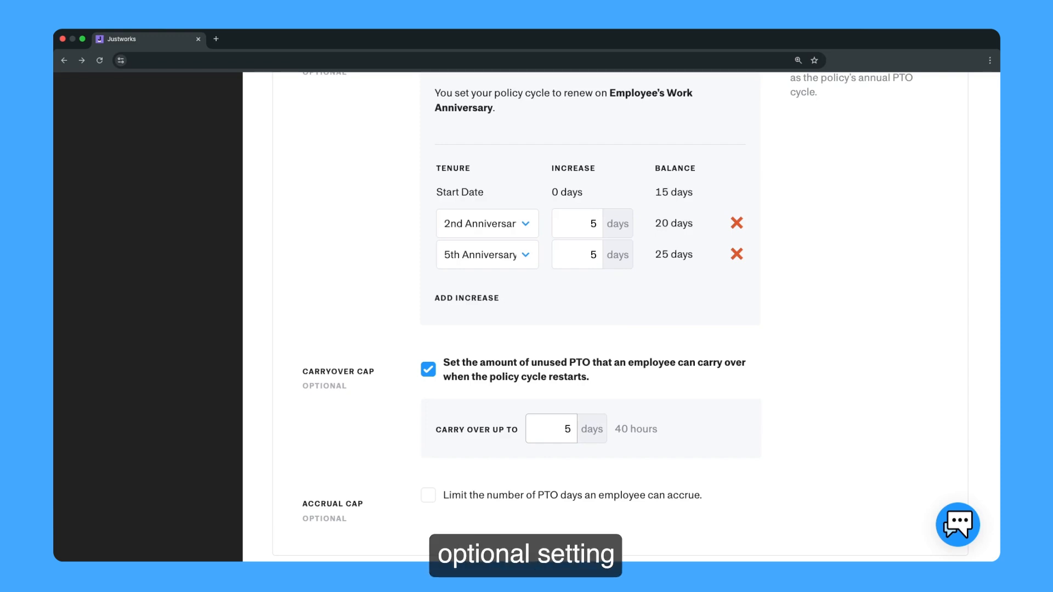
Enable the accrual cap and limit PTO accrual to 25 days
scroll(603, 307, "down", 5)
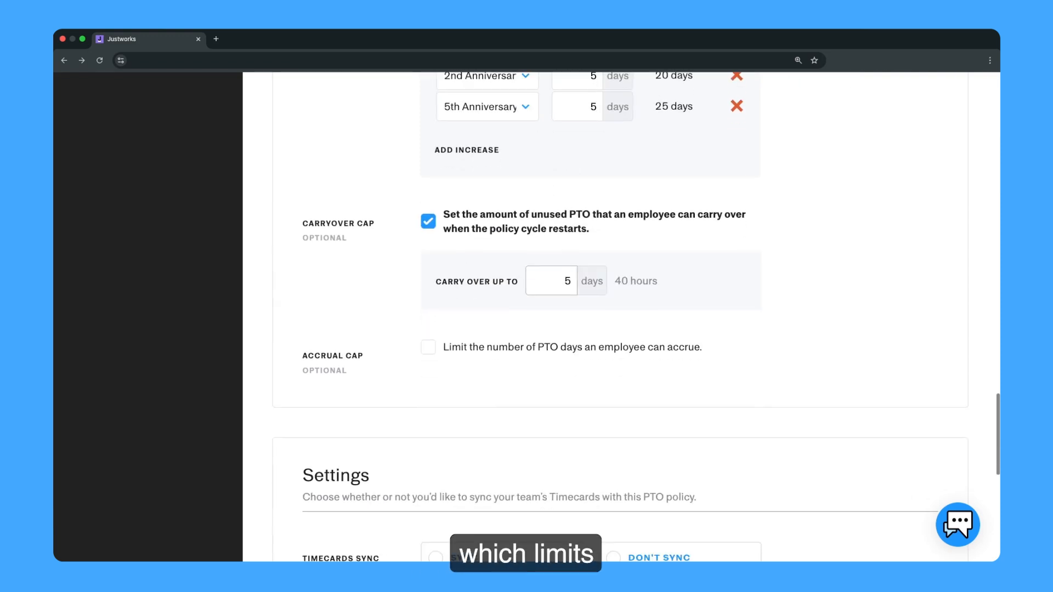
left_click(427, 349)
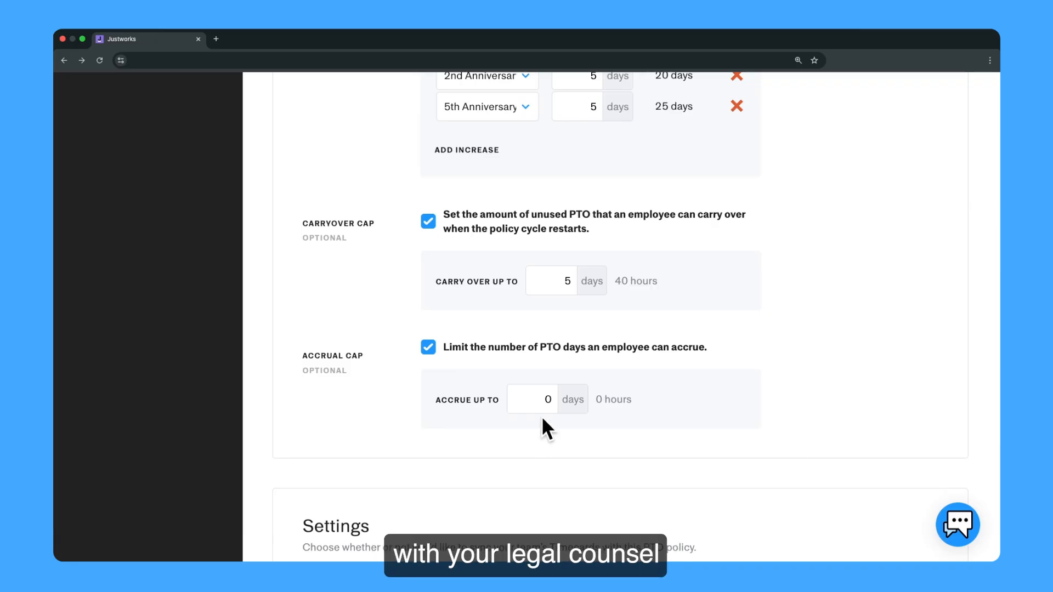
left_click(550, 404)
type("25")
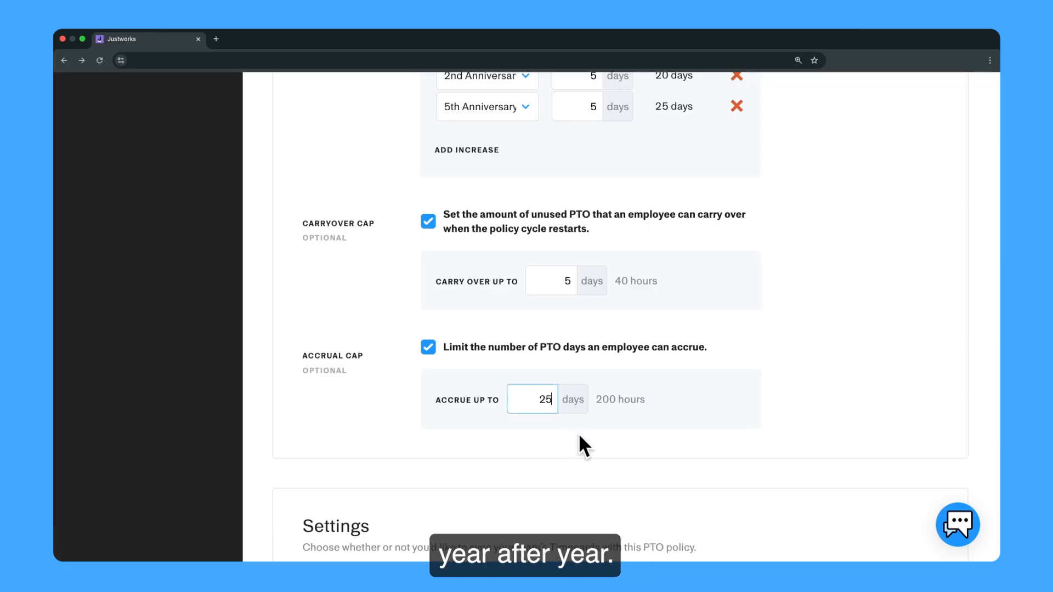
Set the policy to sync approved PTO with Timecards automatically
scroll(580, 442, "down", 5)
scroll(579, 437, "down", 3)
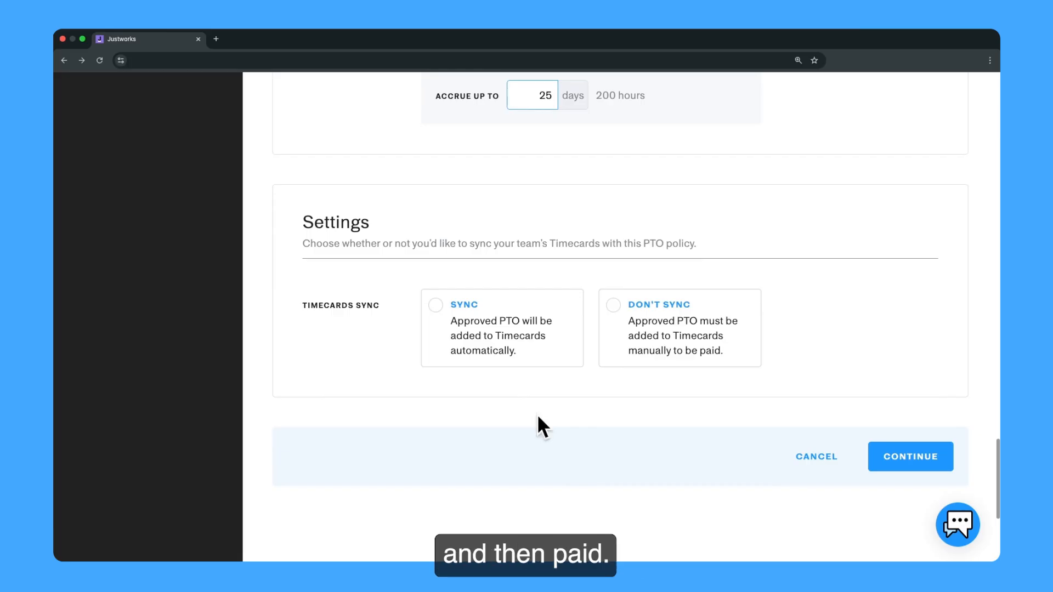
left_click(479, 306)
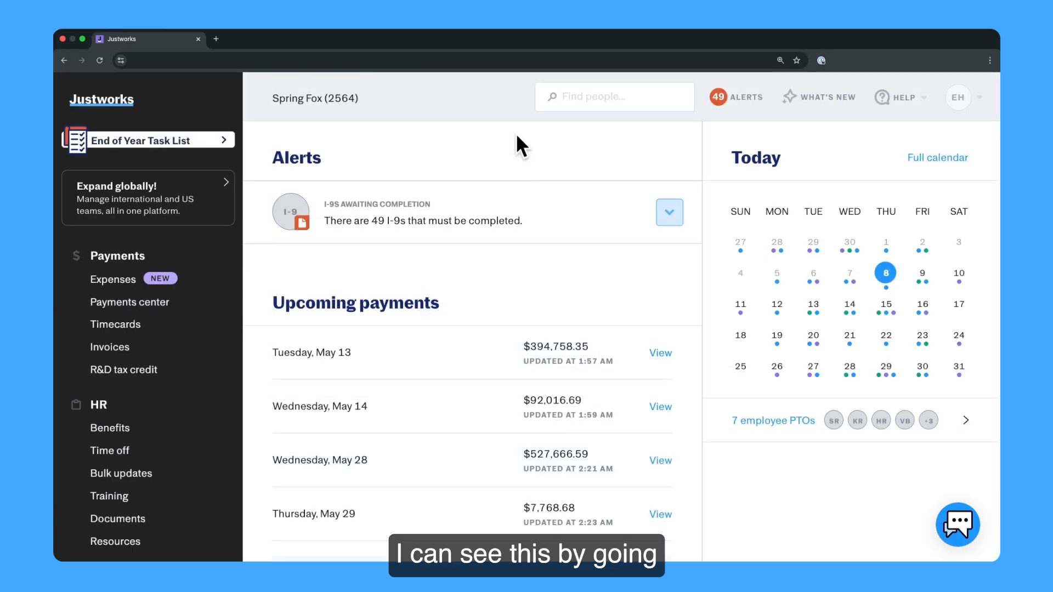
Open Timecards and examine the paid time off row in an hourly employee's timecard details
left_click(226, 327)
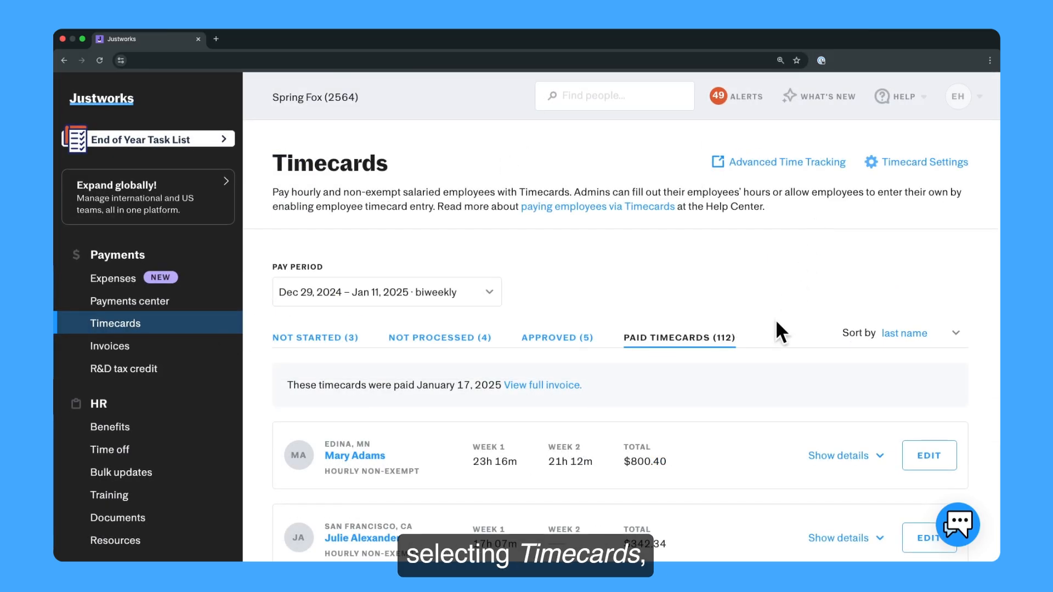
scroll(743, 400, "down", 5)
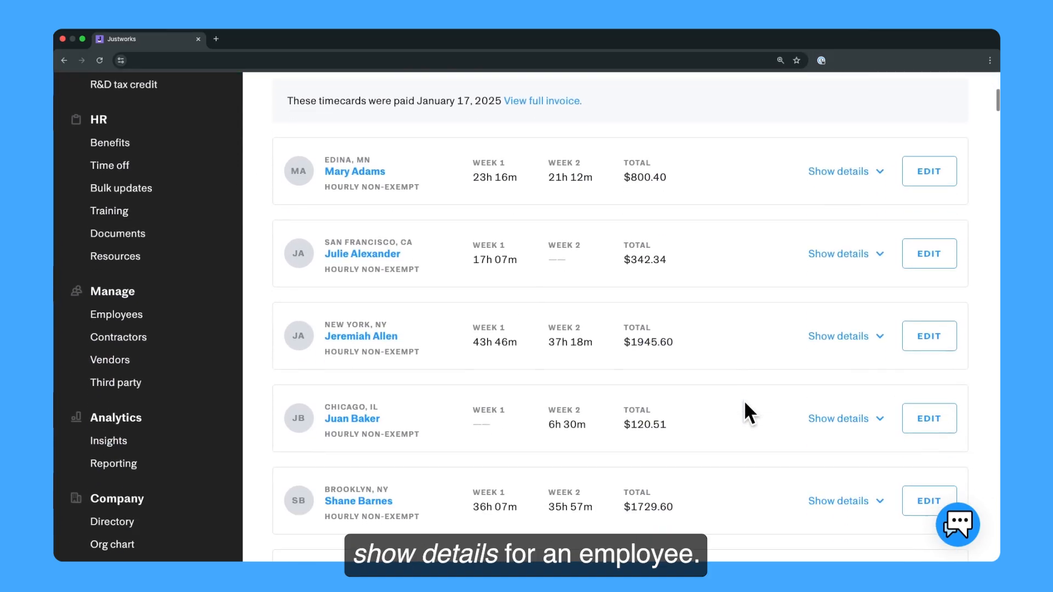
left_click(831, 343)
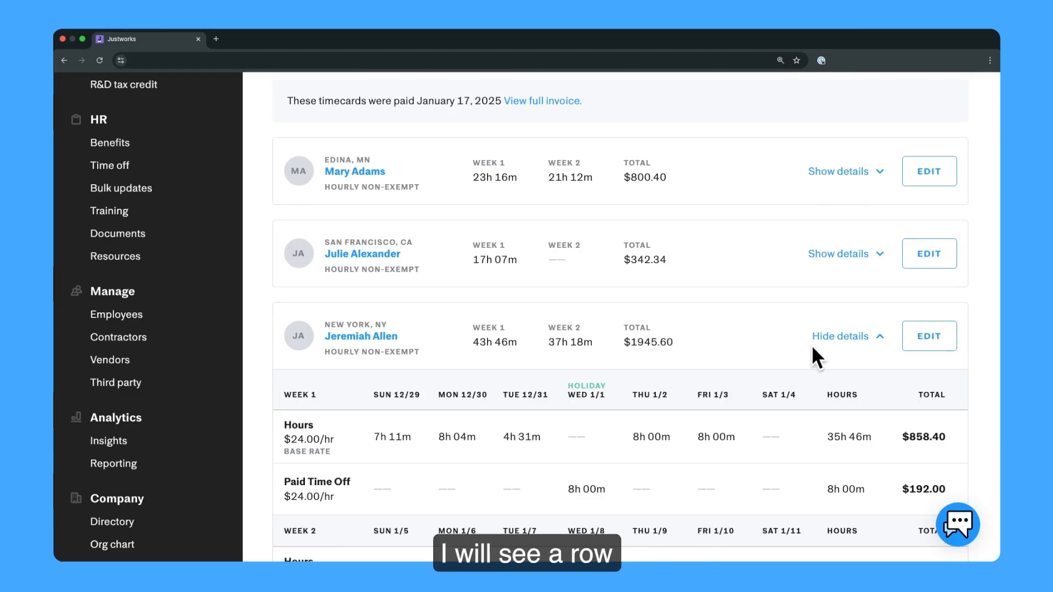
scroll(764, 395, "down", 2)
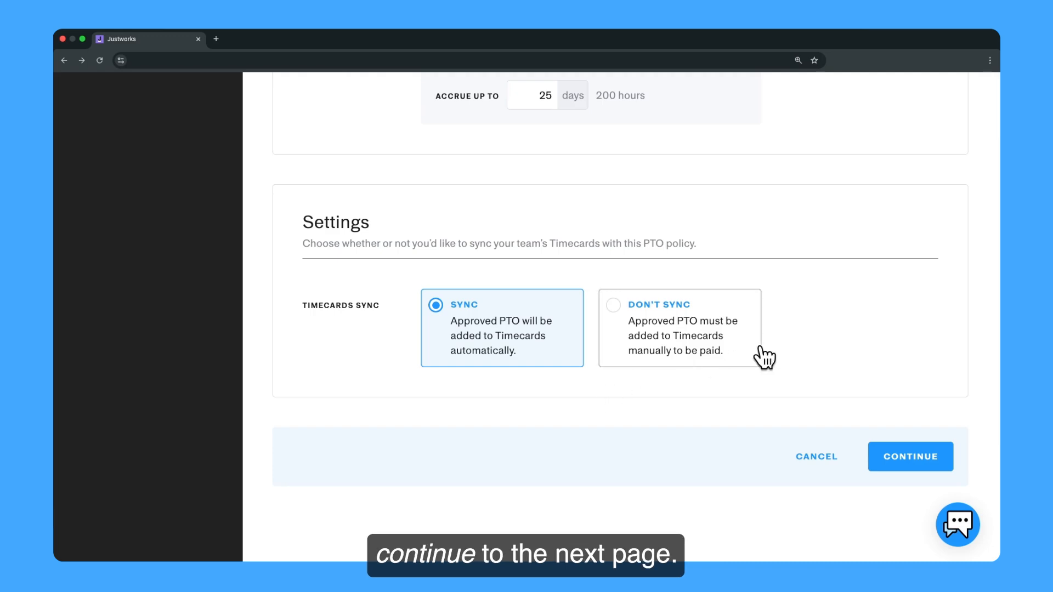
Continue from the policy setup to assigning employees
left_click(944, 445)
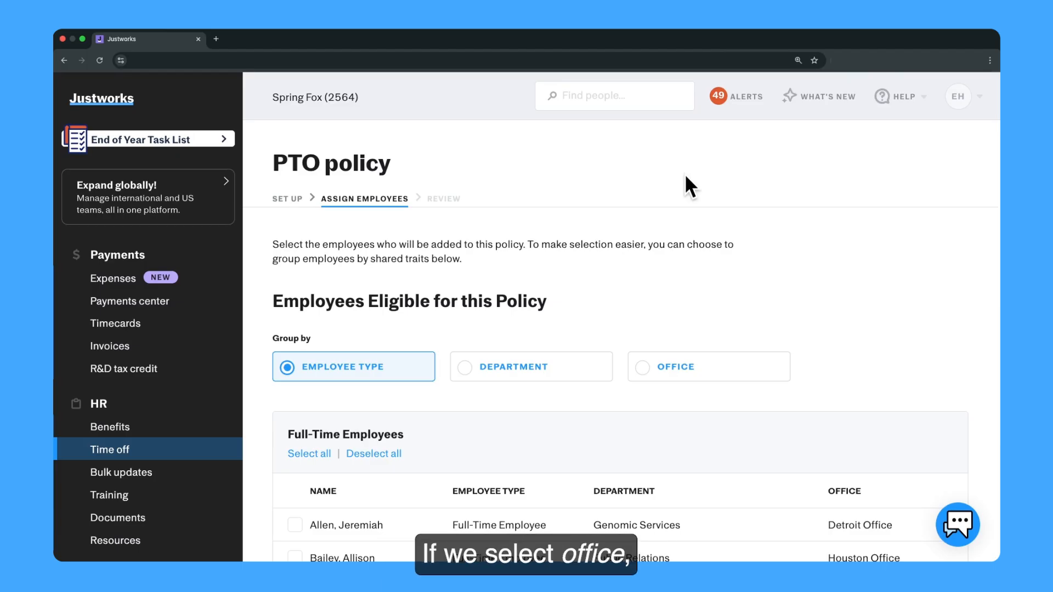
Group the eligible employees by office and look through the employee lists of each office
left_click(705, 374)
scroll(704, 378, "down", 5)
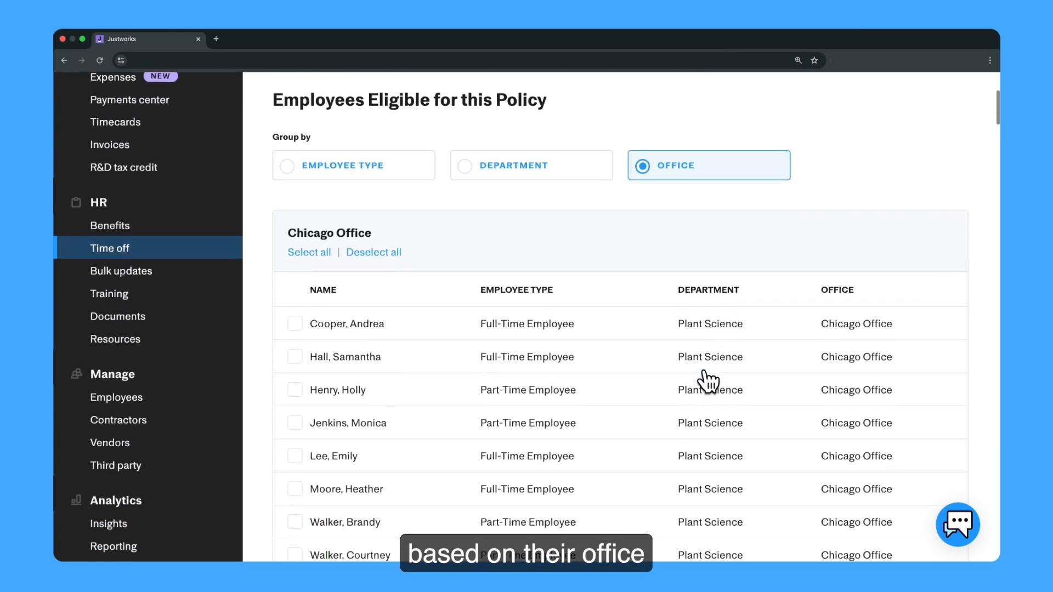
scroll(624, 406, "down", 10)
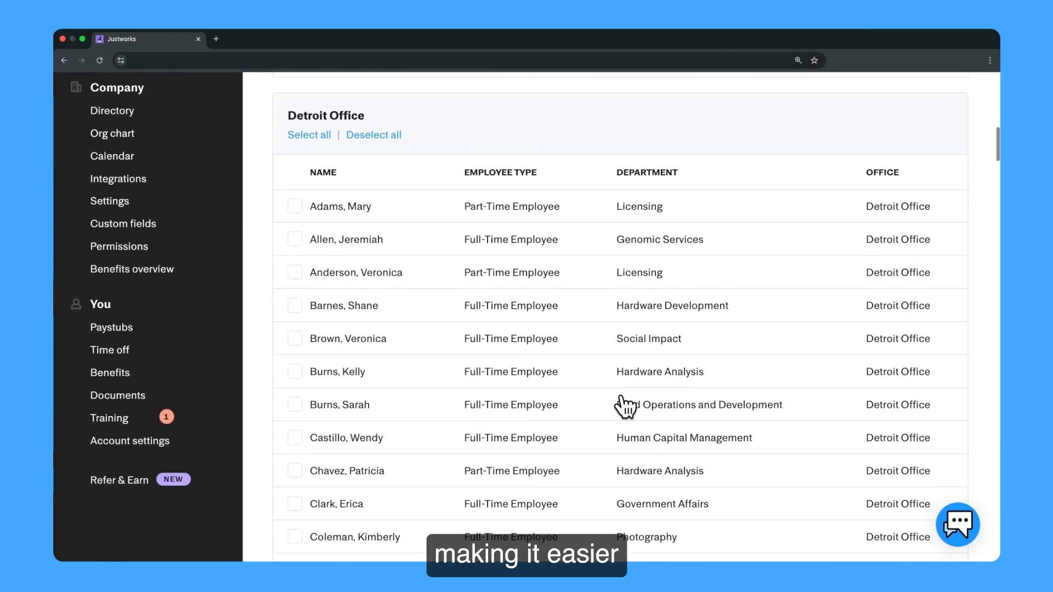
scroll(624, 406, "down", 10)
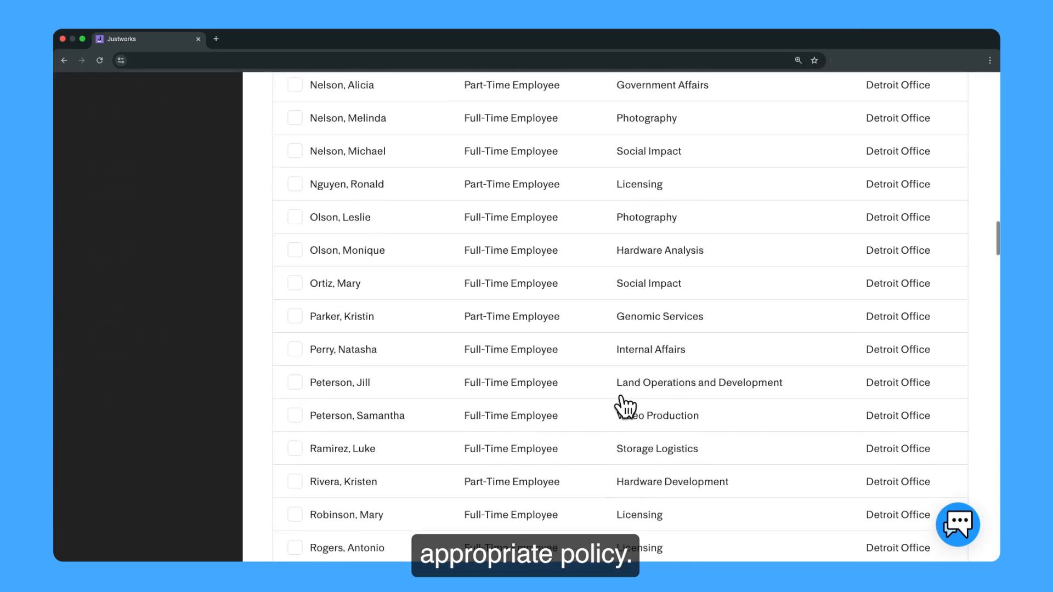
scroll(625, 406, "down", 15)
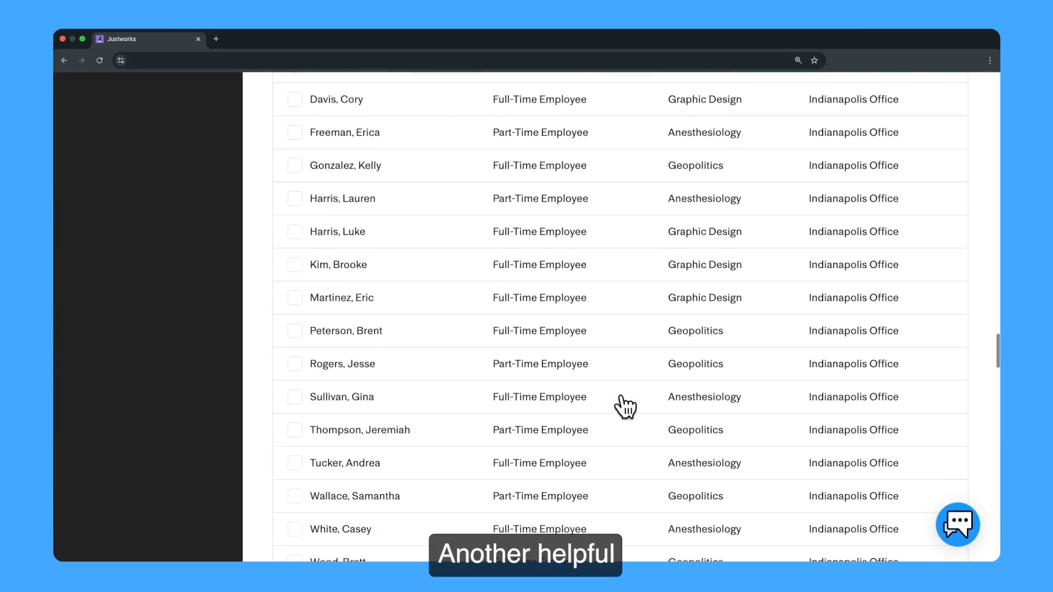
scroll(624, 406, "down", 2)
scroll(624, 405, "up", 20)
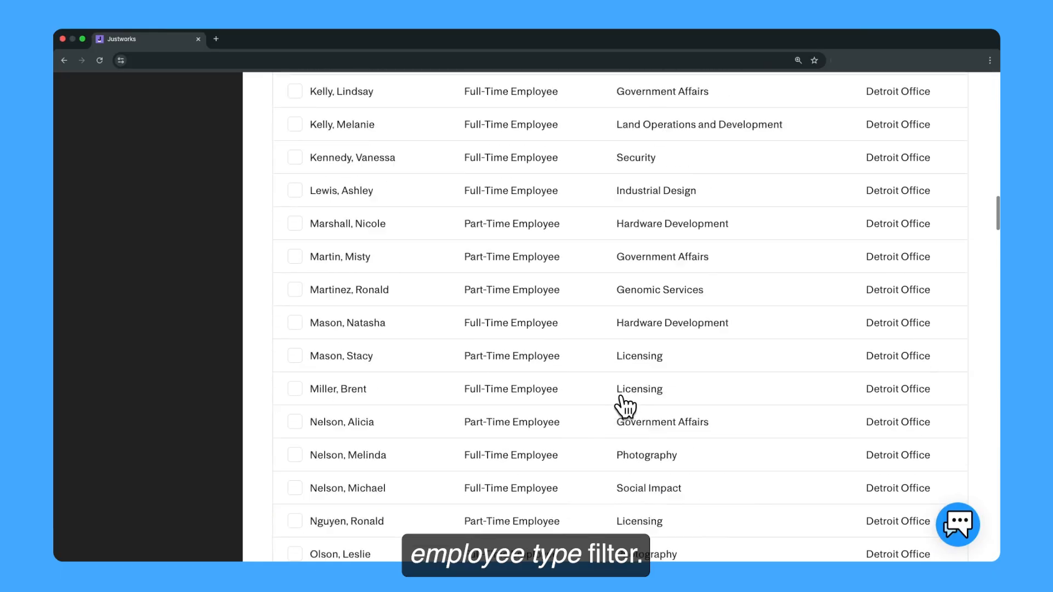
scroll(624, 406, "up", 10)
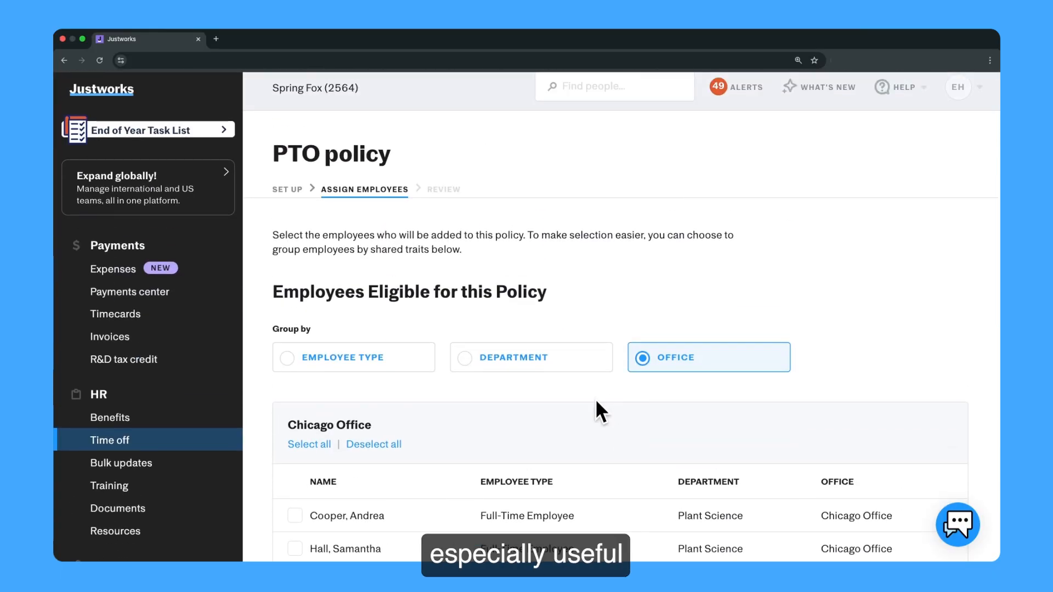
Group eligible employees by employee type, select all full-time employees for the policy, and continue to the review
left_click(428, 376)
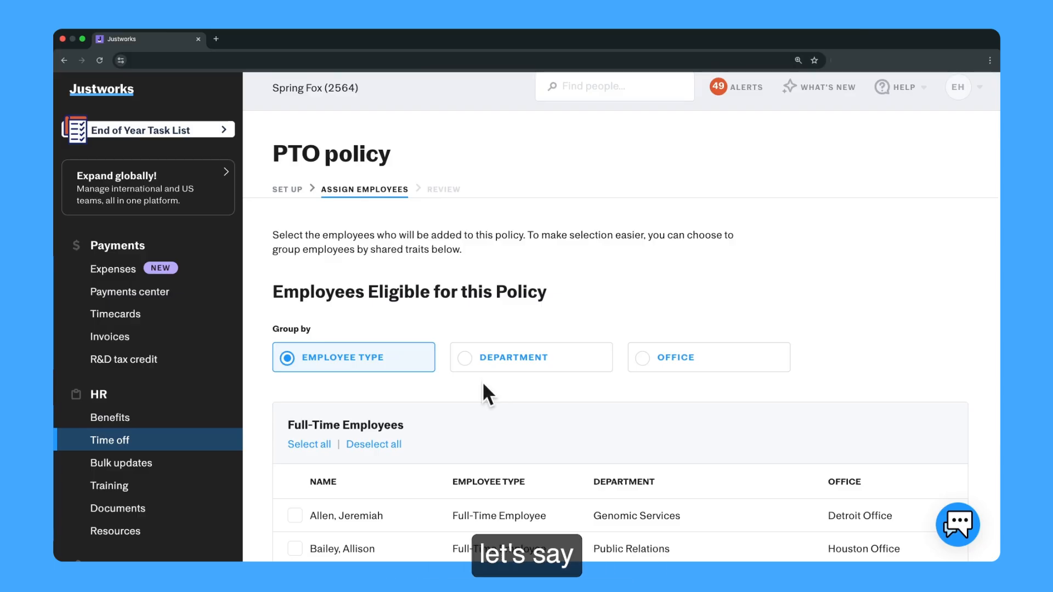
scroll(482, 384, "down", 3)
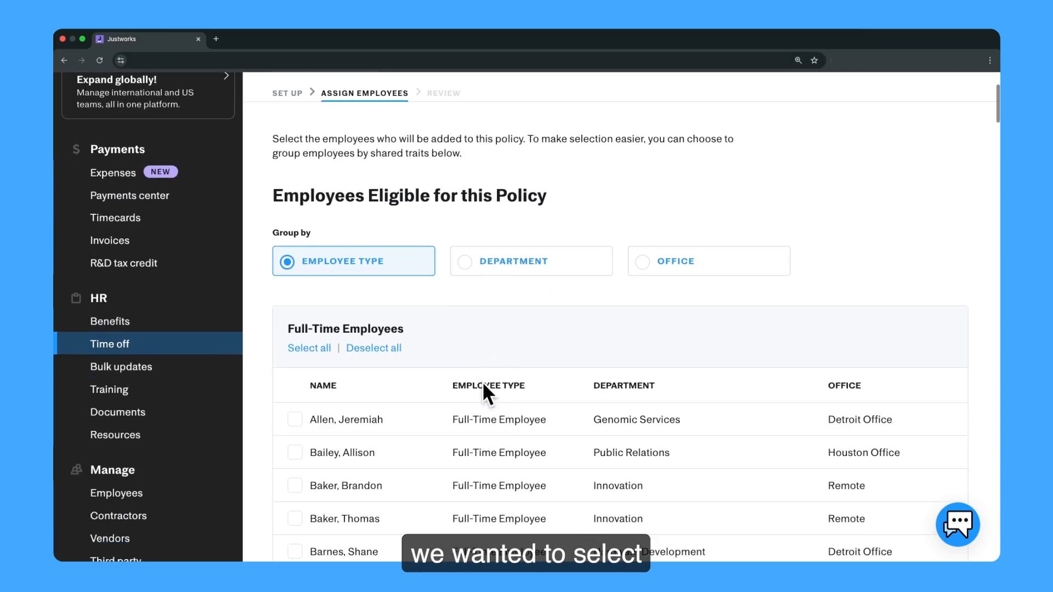
left_click(307, 351)
scroll(731, 323, "down", 20)
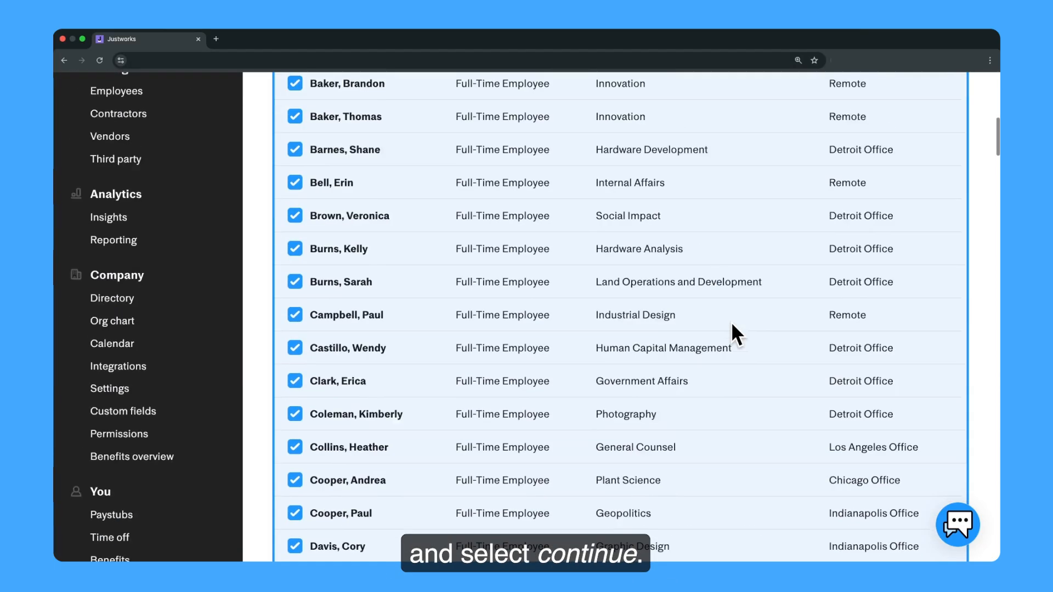
scroll(735, 336, "down", 10)
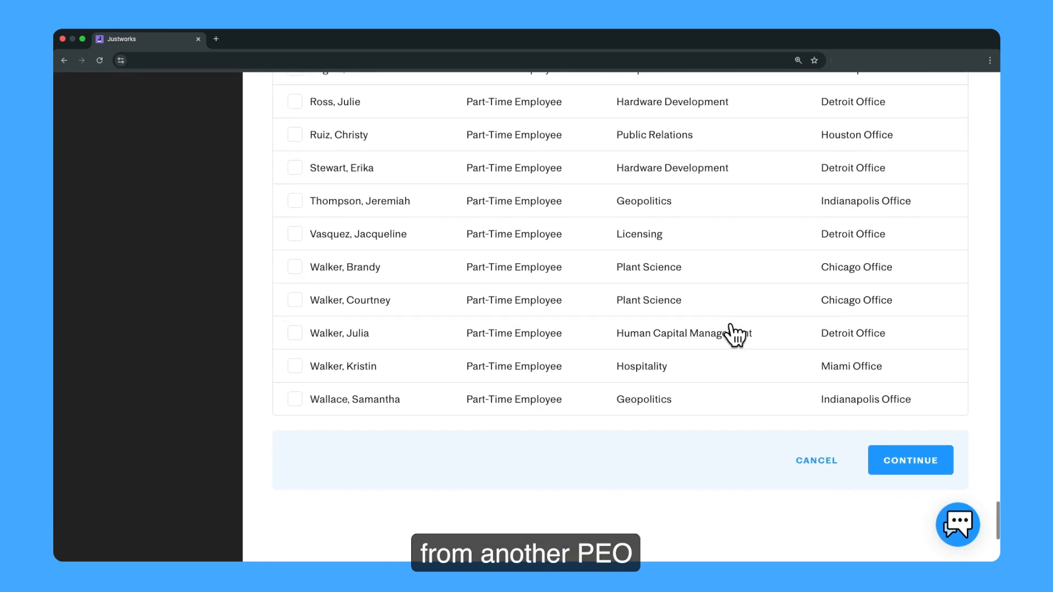
left_click(902, 459)
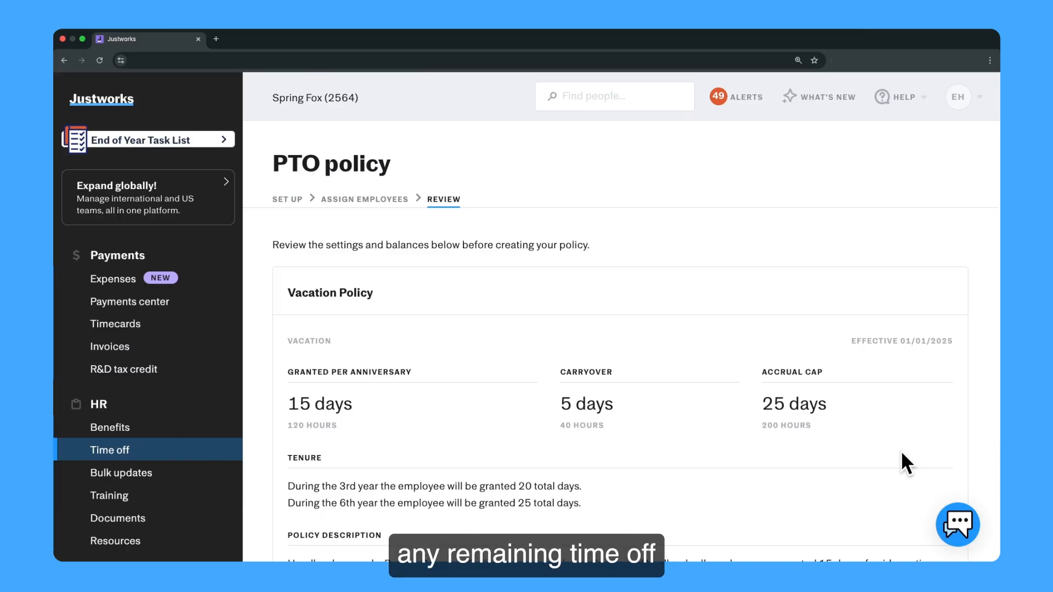
Enable manual adjustment of starting balances and set the balance of the employee with 0.3 months under the policy to 13 days
scroll(902, 453, "down", 10)
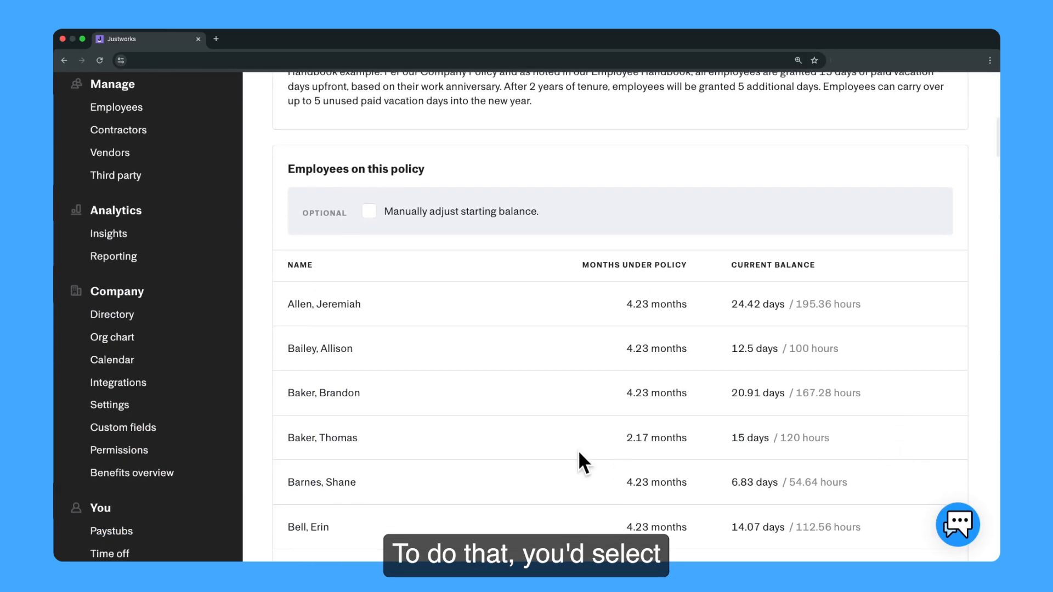
left_click(368, 214)
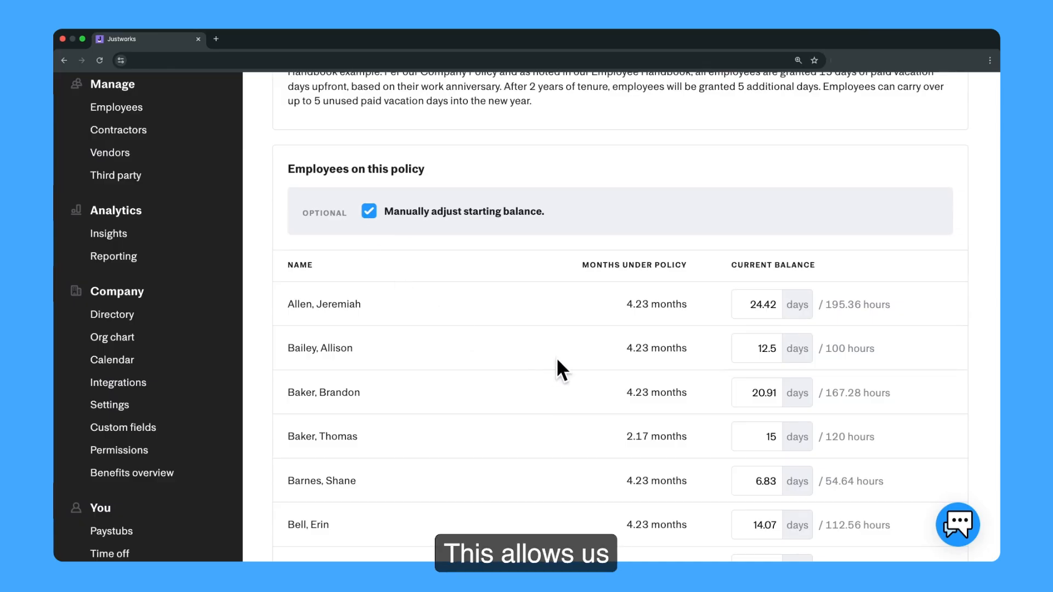
scroll(557, 360, "down", 5)
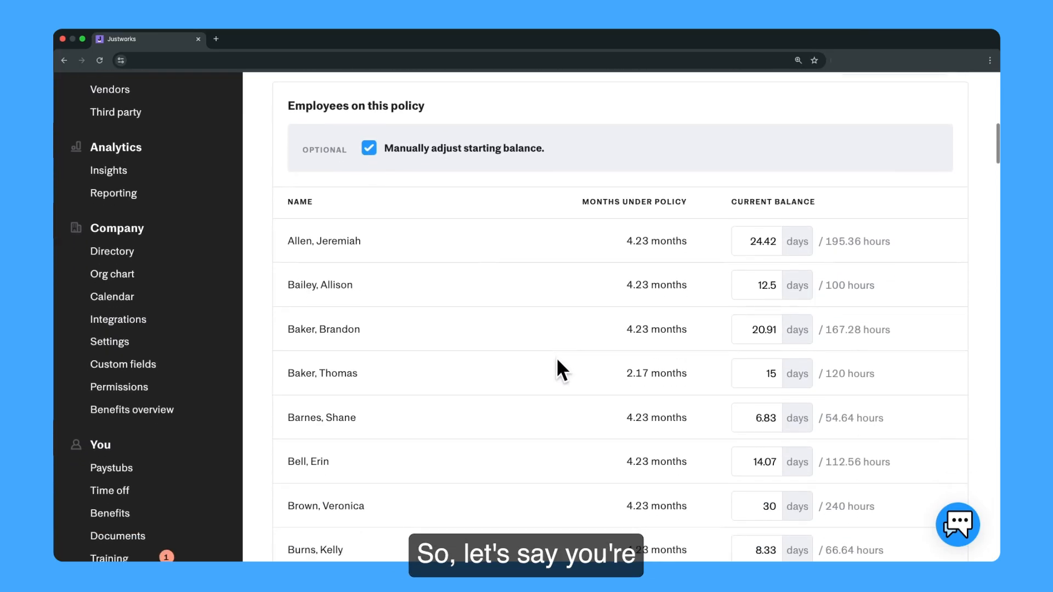
scroll(556, 357, "down", 2)
scroll(556, 357, "down", 2)
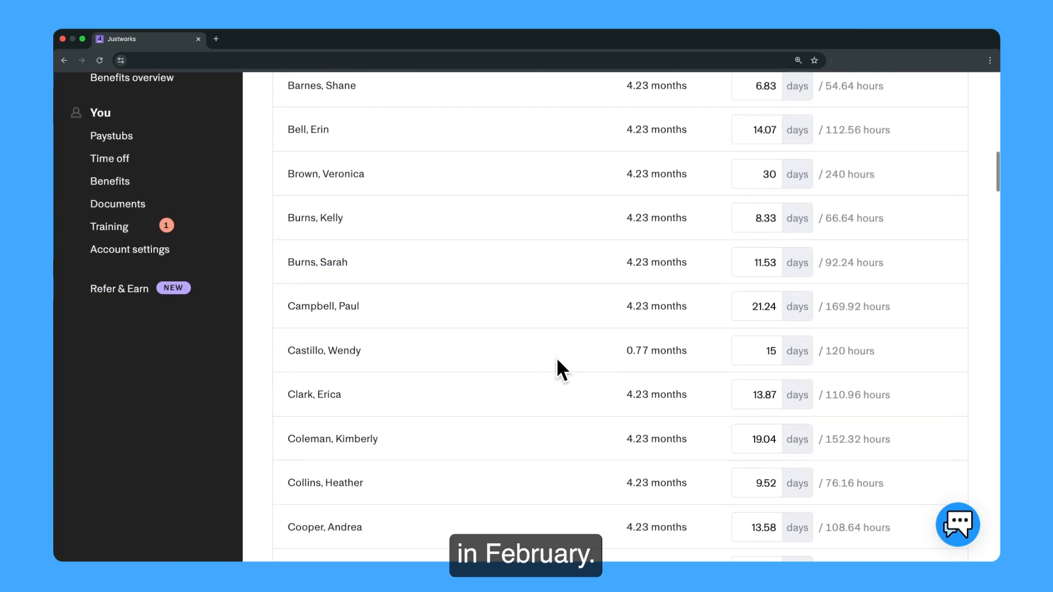
scroll(556, 357, "down", 6)
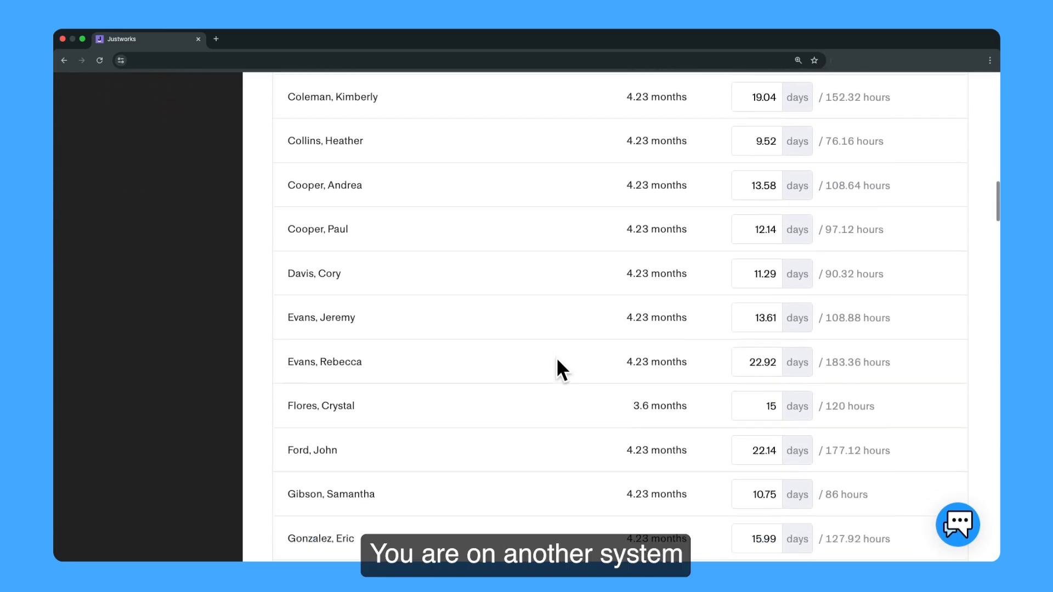
scroll(556, 357, "down", 5)
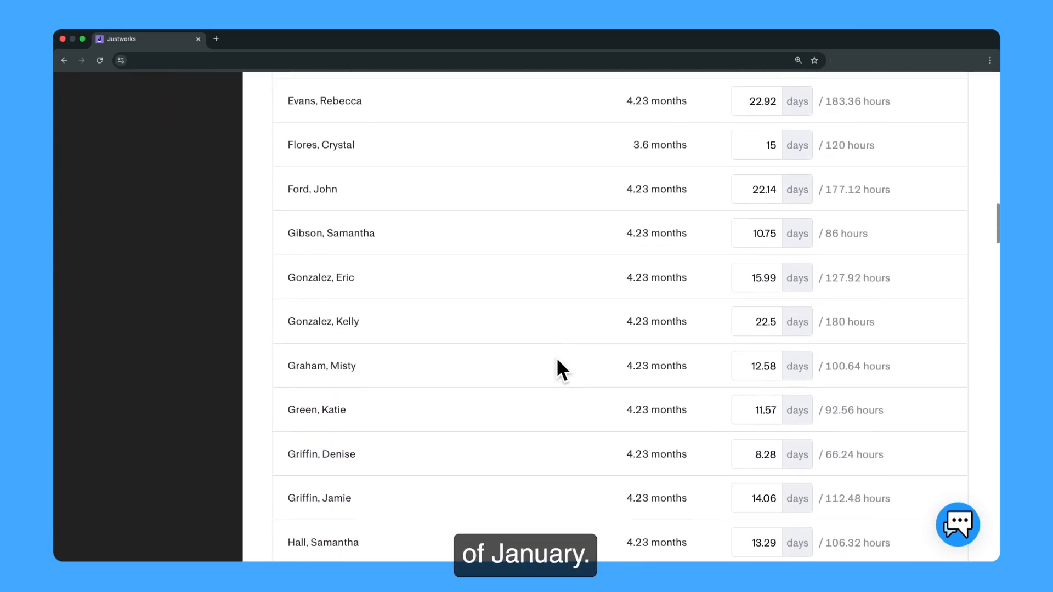
scroll(556, 357, "down", 9)
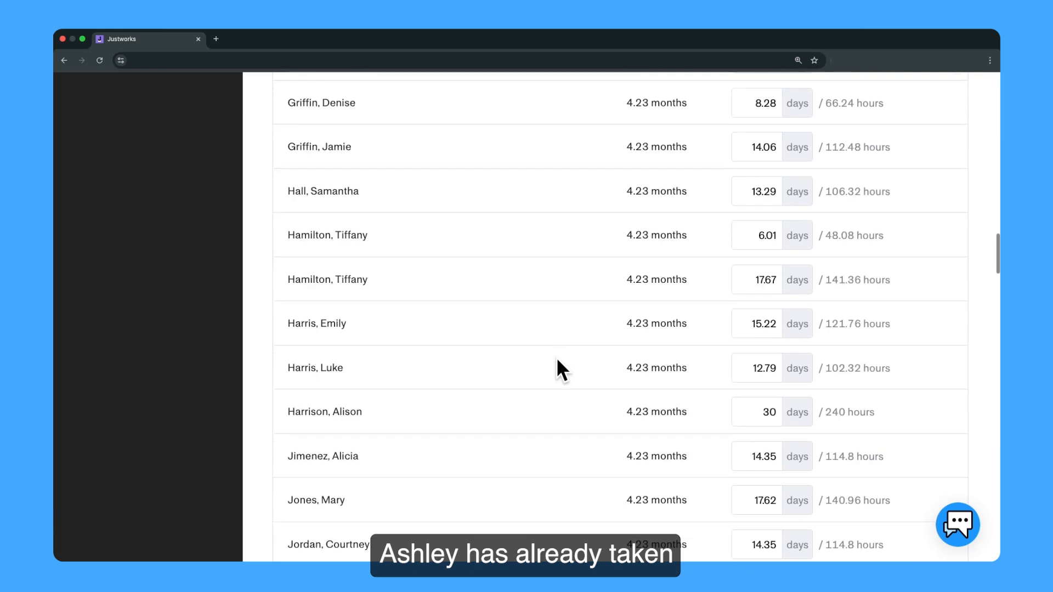
scroll(557, 361, "down", 4)
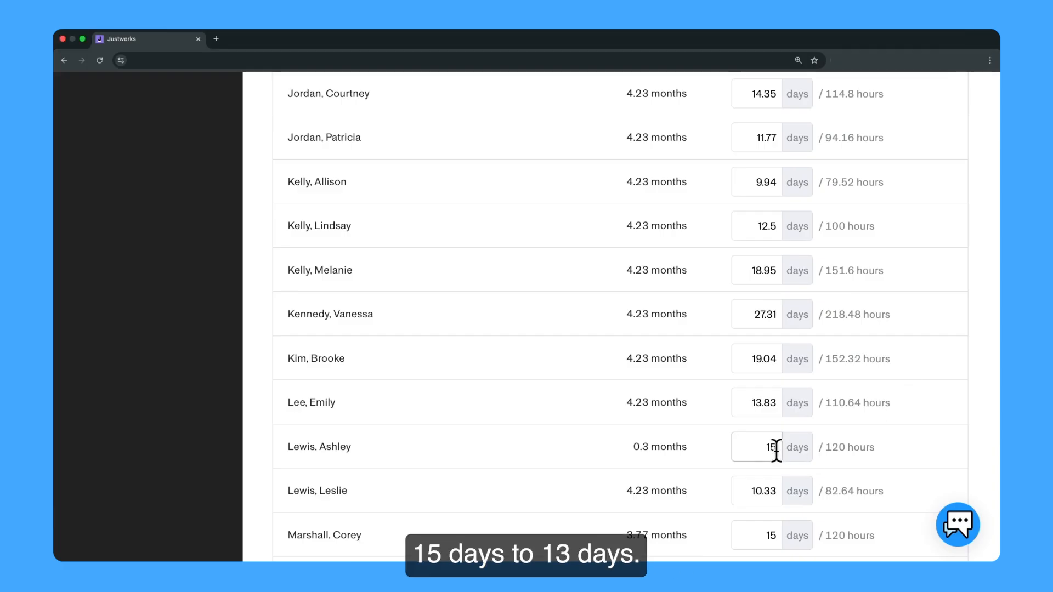
key("BackSpace")
type("3")
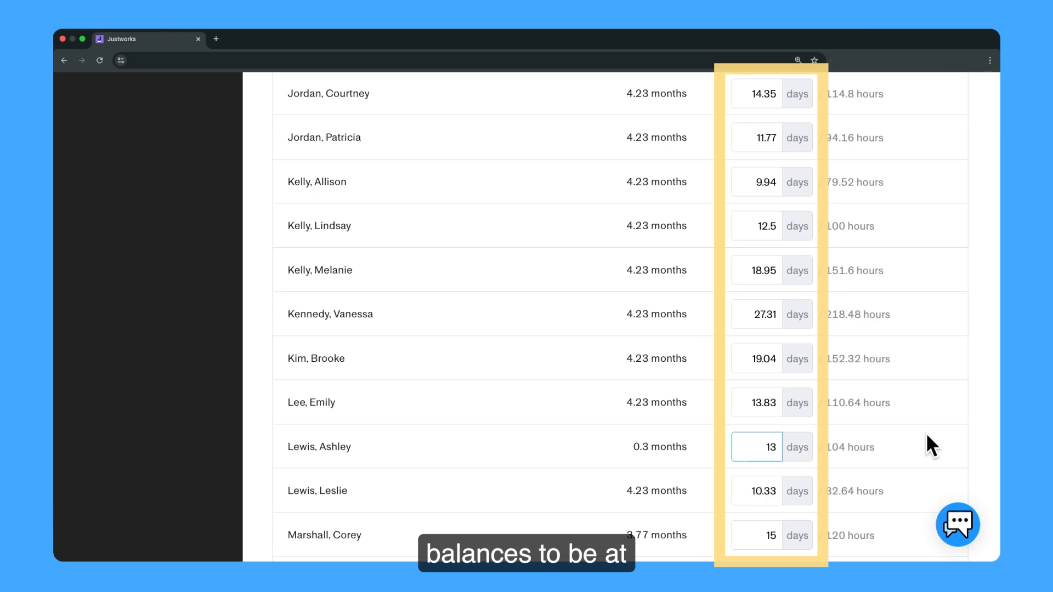
Finish reviewing the remaining employee balances and create the Vacation Policy
scroll(926, 436, "down", 20)
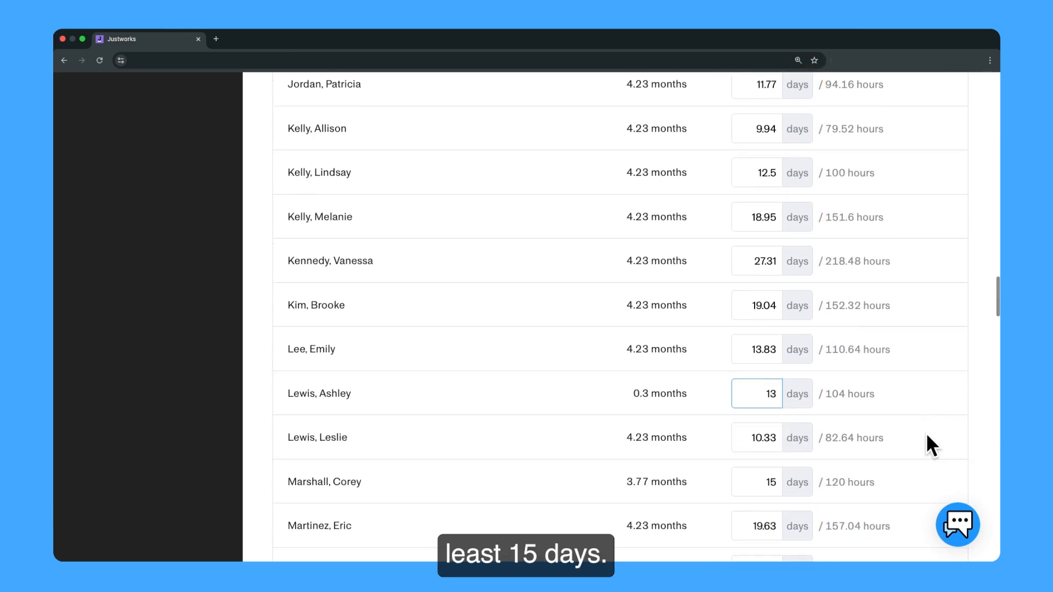
scroll(926, 433, "down", 20)
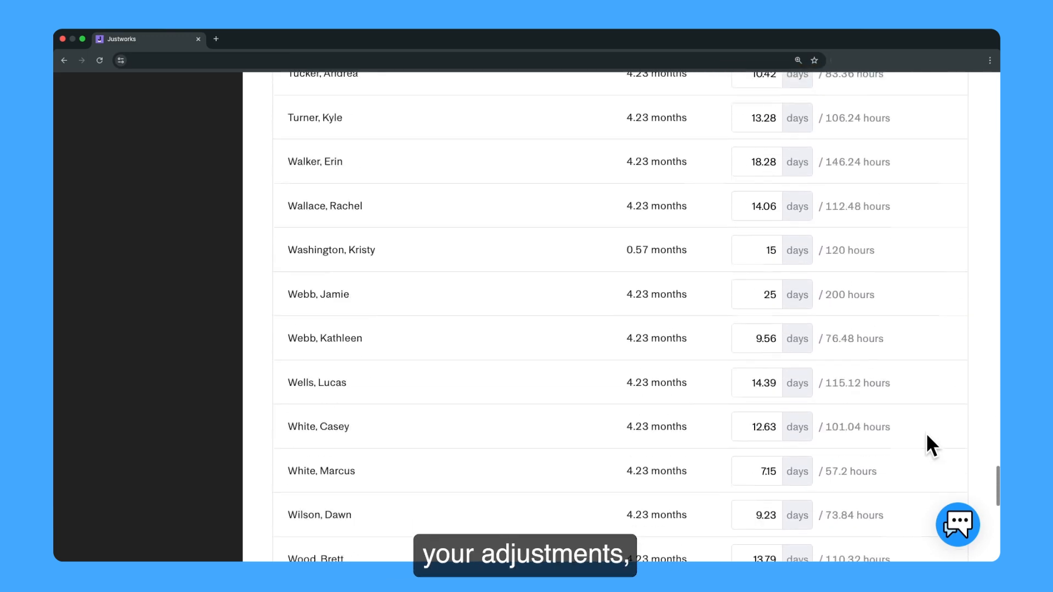
left_click(888, 333)
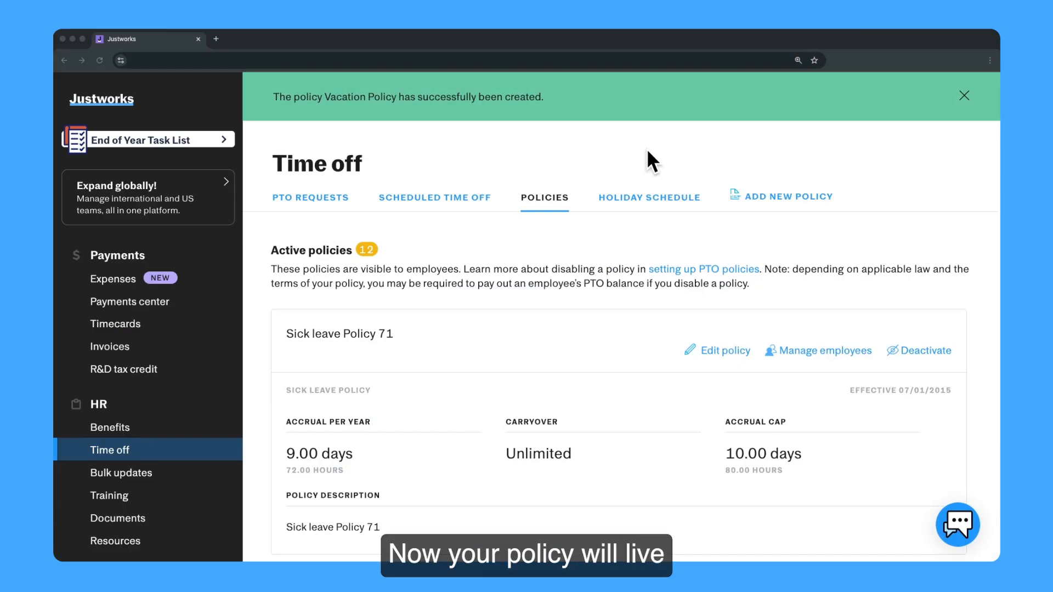
Look through the active policies and examine the listed details of the new Vacation Policy
scroll(647, 151, "down", 15)
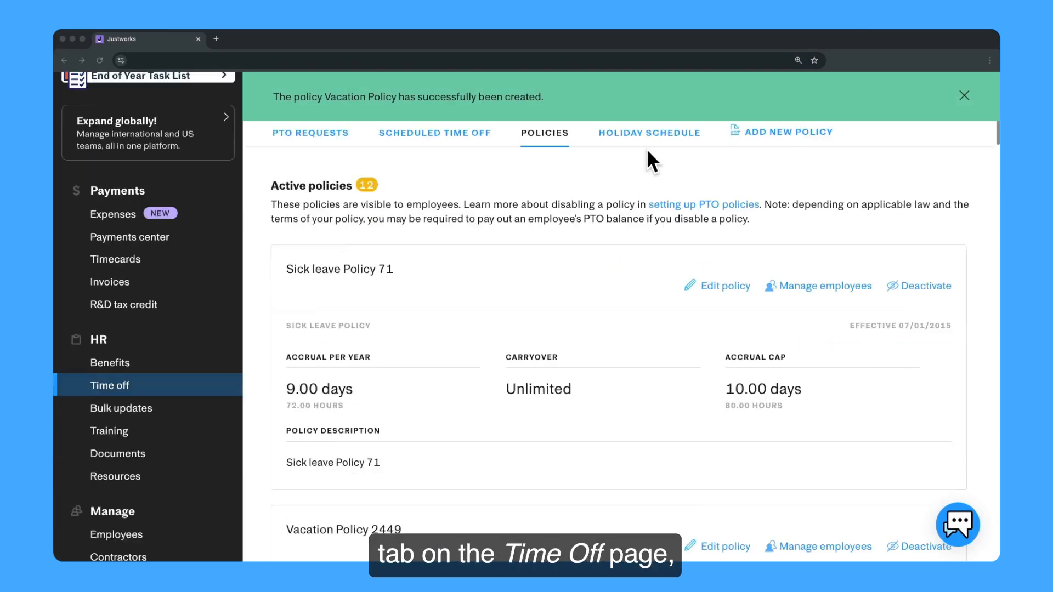
scroll(648, 152, "down", 20)
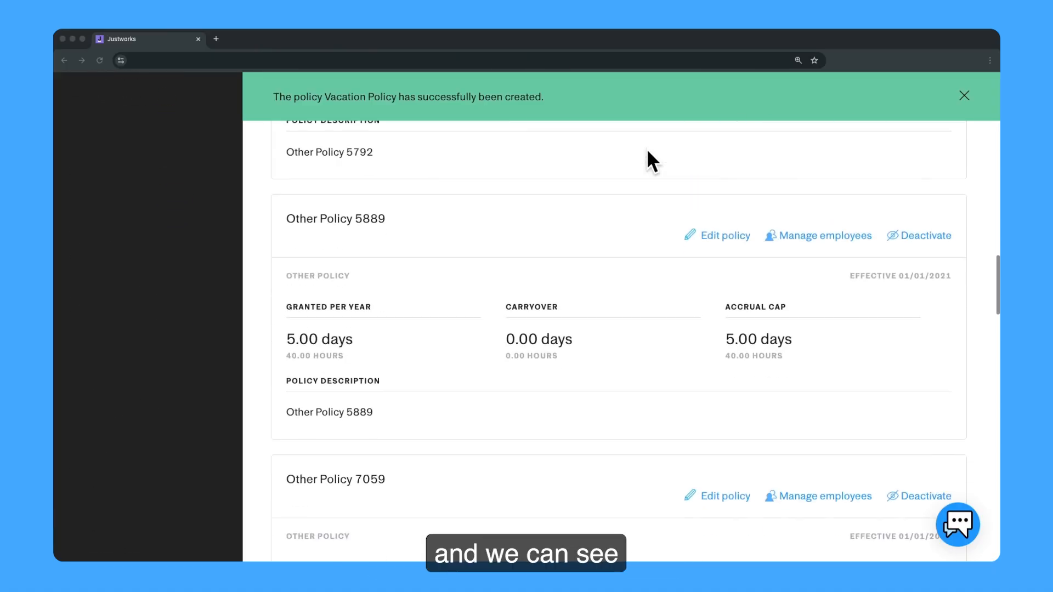
scroll(648, 151, "up", 3)
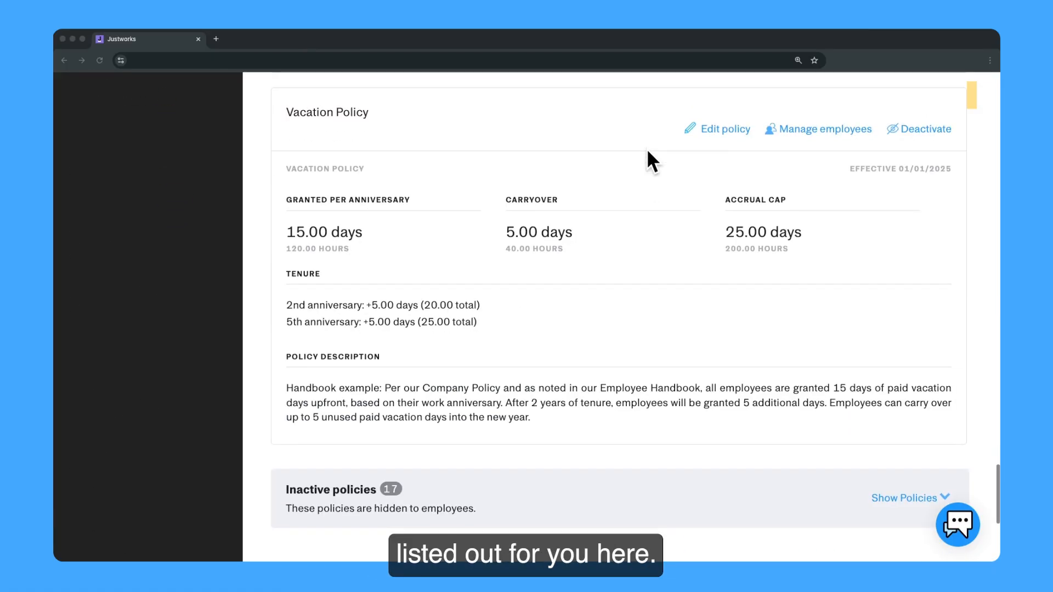